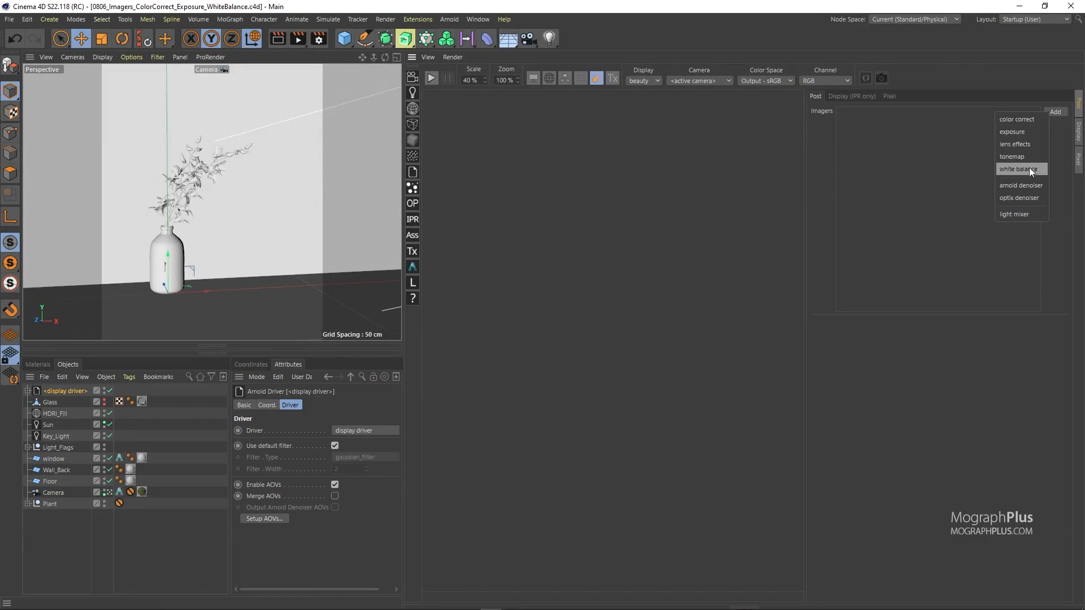
Add an OptiX denoiser imager together with the box filter it requires
click(1021, 199)
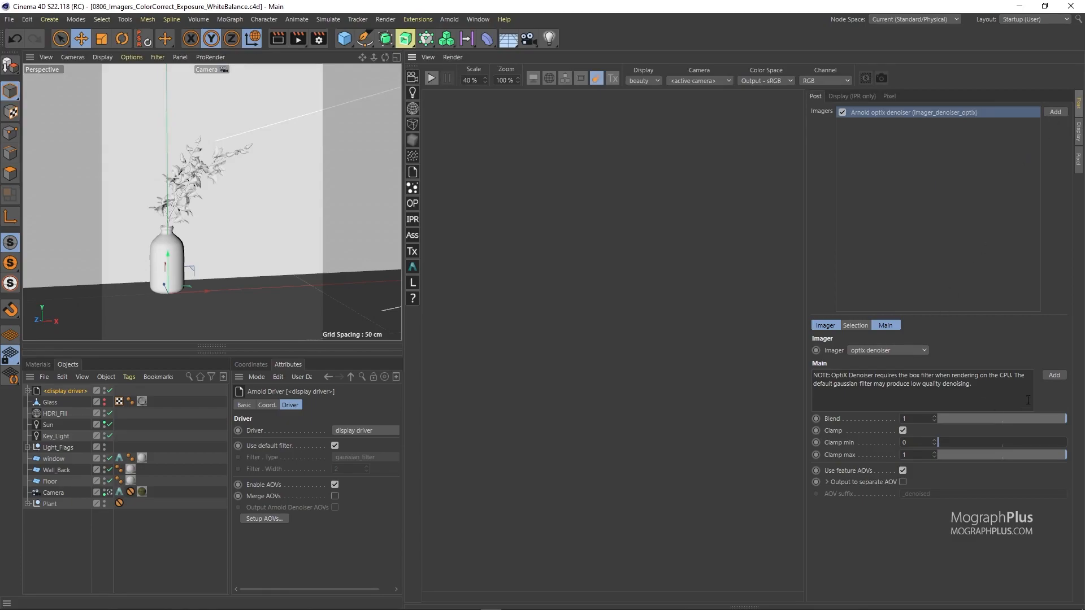
click(1052, 377)
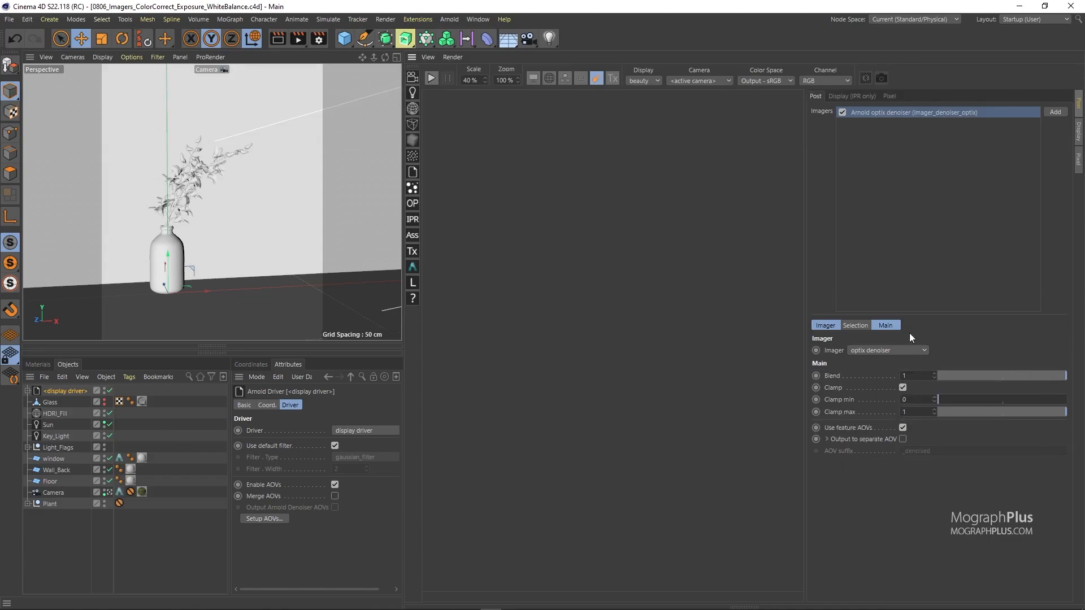
Add color correct, exposure and white balance imagers below the OptiX denoiser
click(1055, 117)
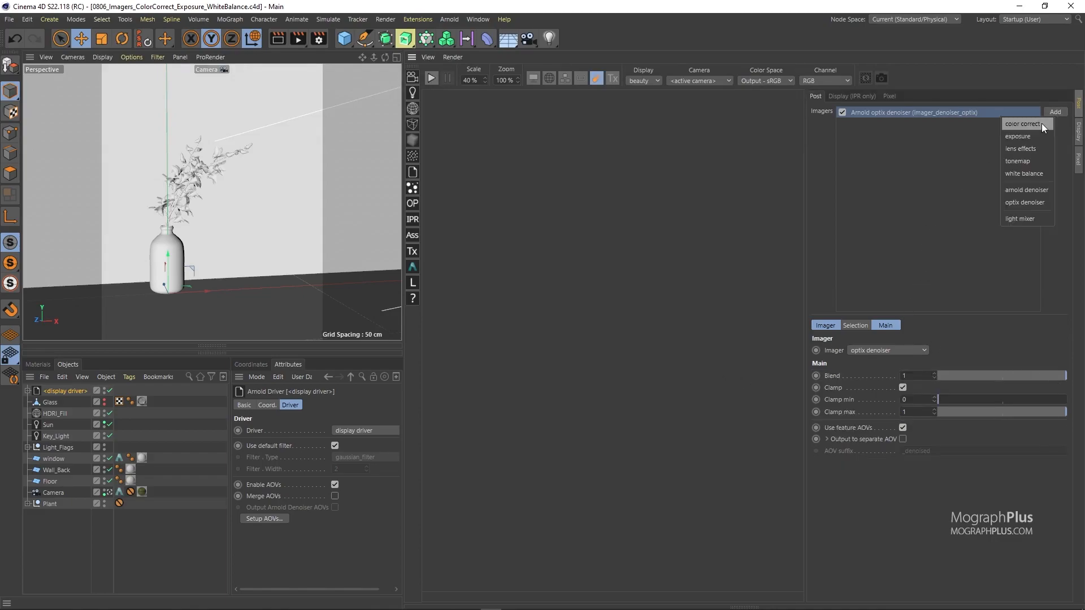
click(1038, 124)
click(1055, 113)
click(1038, 133)
click(1055, 113)
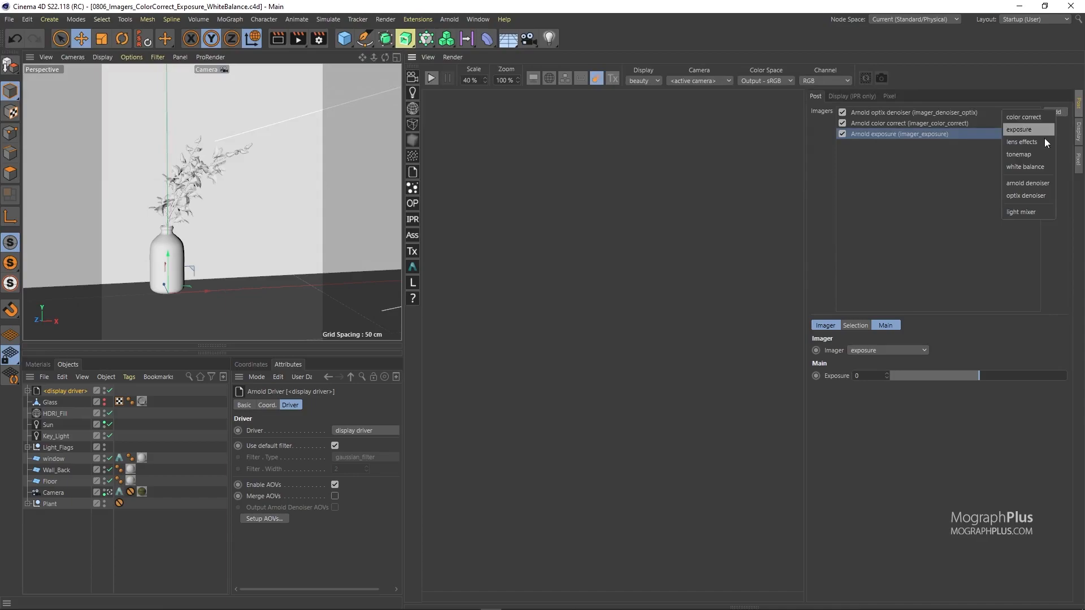
click(1029, 166)
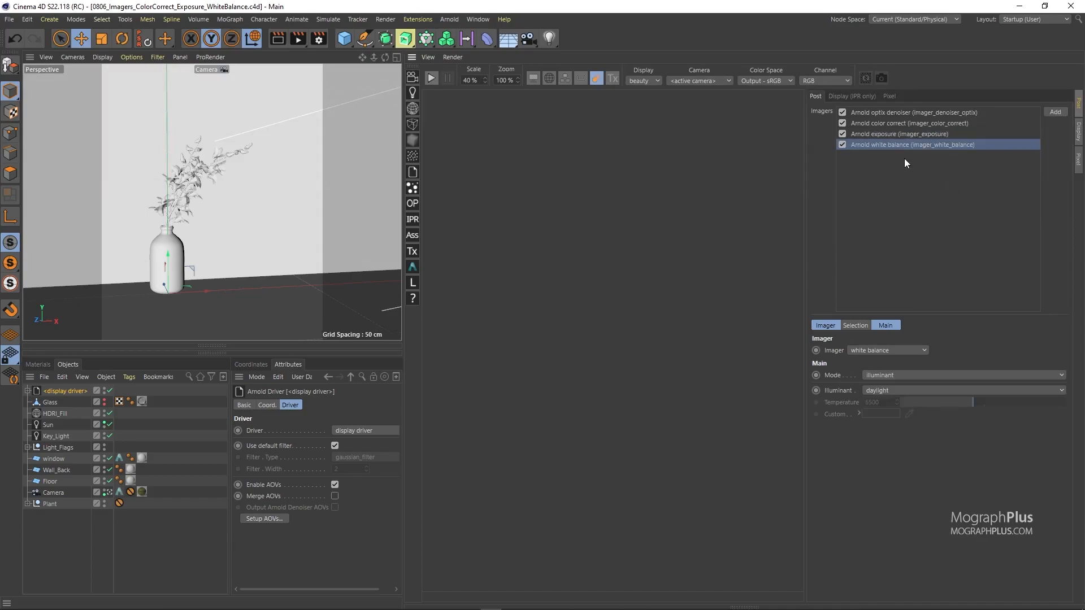
Start the interactive render, enlarge the render view and disable Clamp on the OptiX denoiser imager
click(871, 113)
click(431, 78)
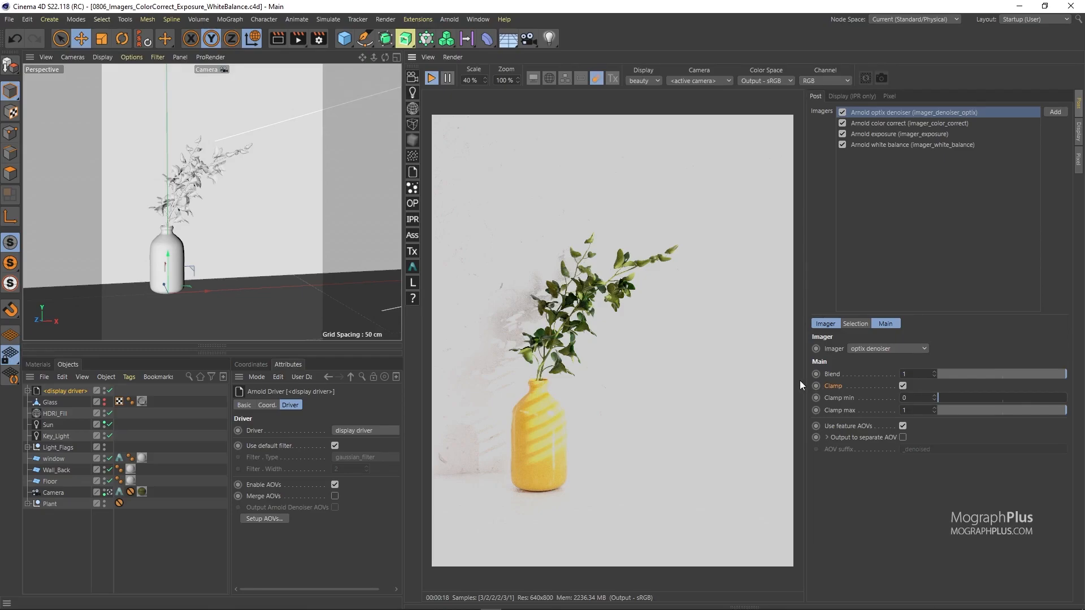
drag(804, 380, 828, 381)
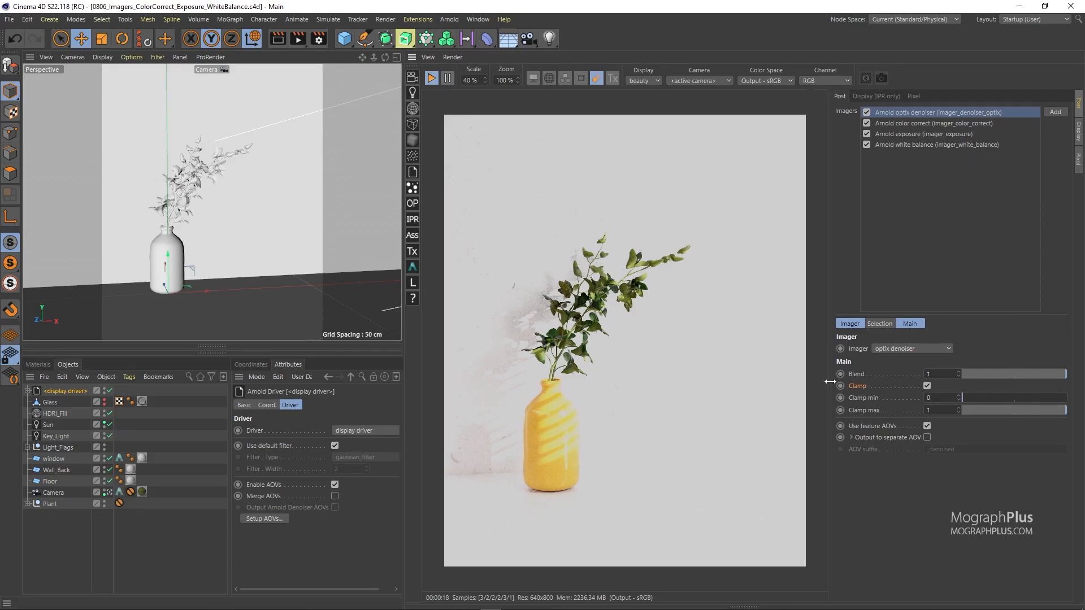
click(930, 386)
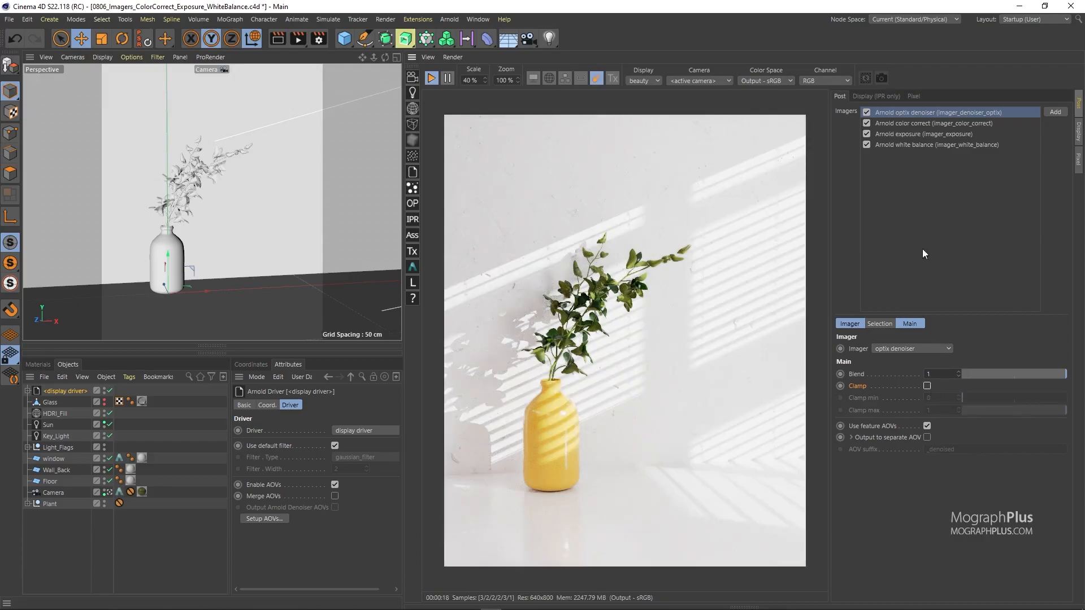
Show the color correct imager's settings with the Shadows, Midtones and Highlights groups expanded
click(930, 124)
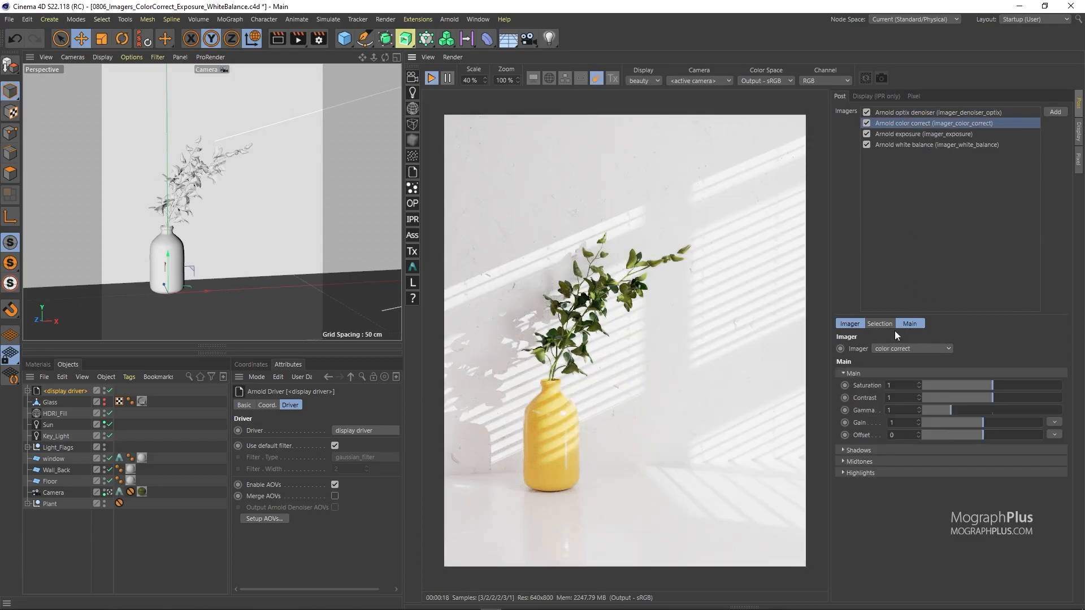
click(858, 450)
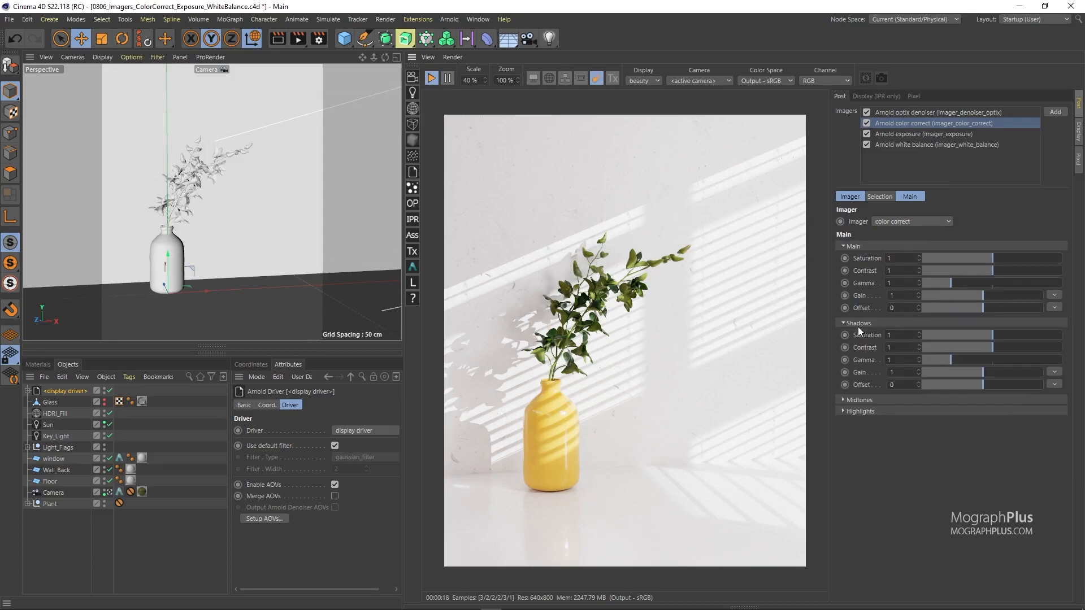
click(859, 400)
click(860, 476)
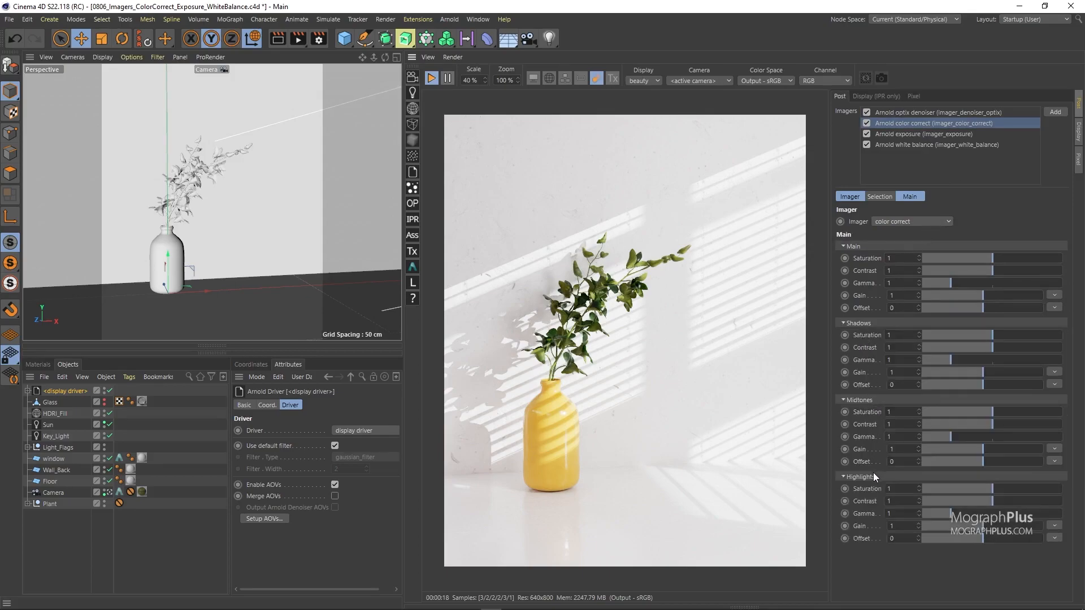
Try main saturations of 1.22 and 0.71, and settle on saturation 1.12, gamma 0.88 and gain 1.09
drag(1001, 253, 1009, 255)
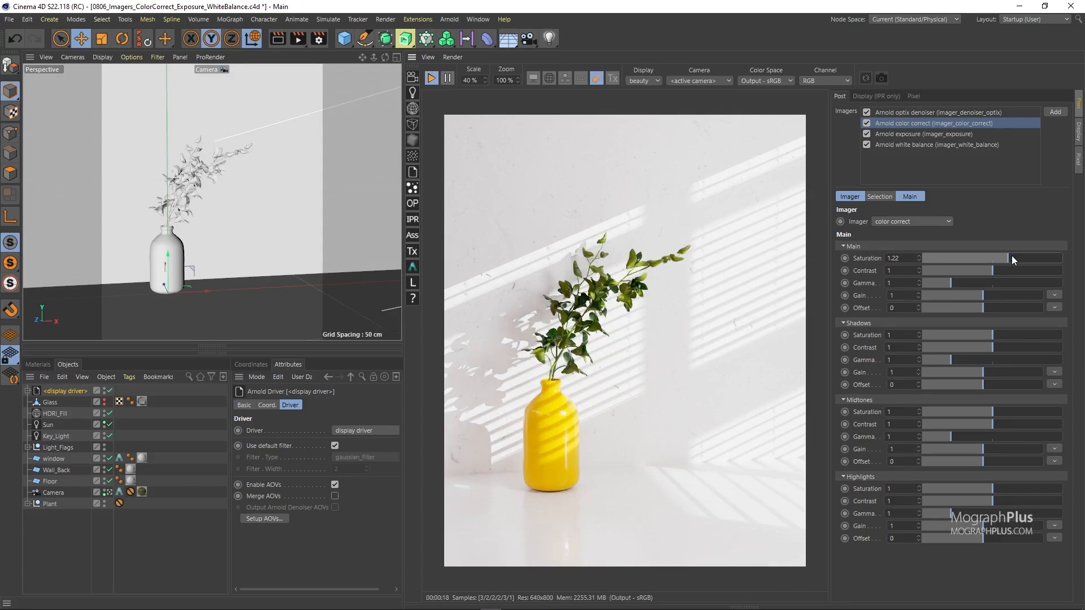
click(971, 258)
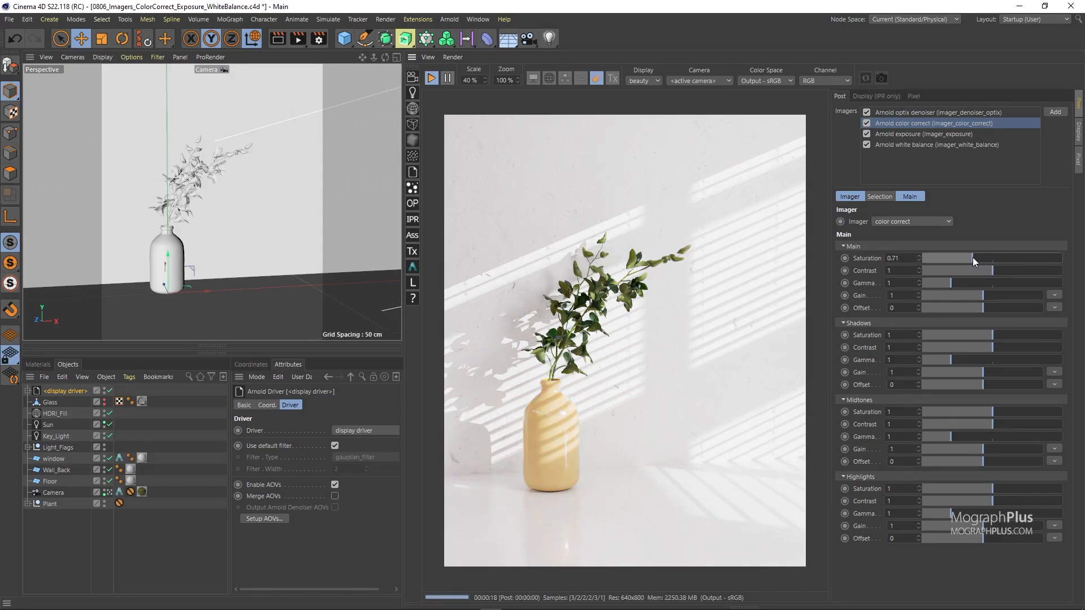
click(1005, 256)
click(946, 283)
click(988, 295)
click(1001, 257)
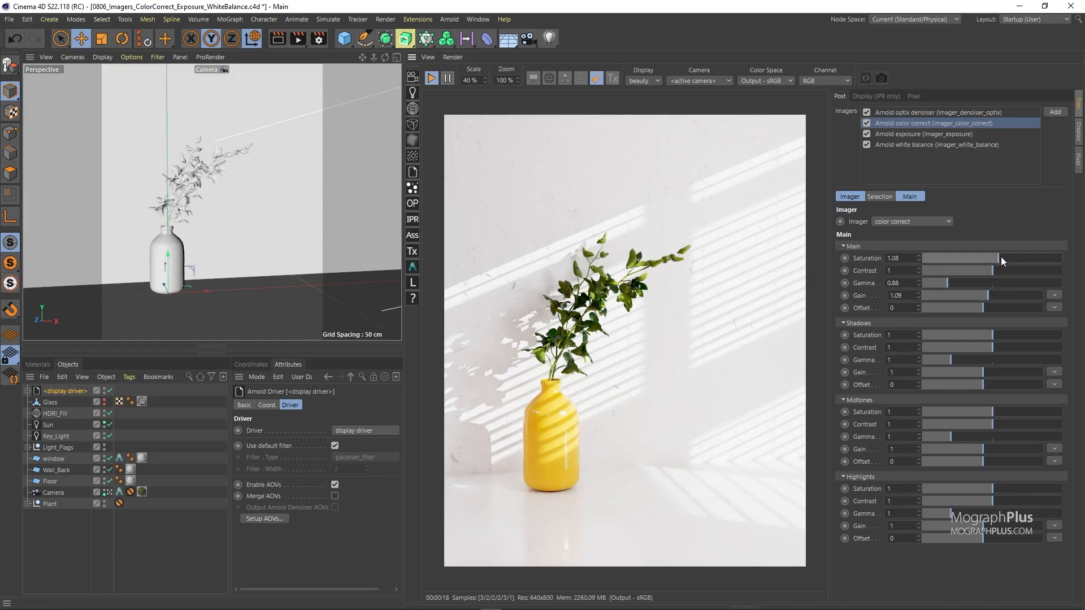
Expand the Midtones gain into its R, G and B channels and step through their values
click(1054, 449)
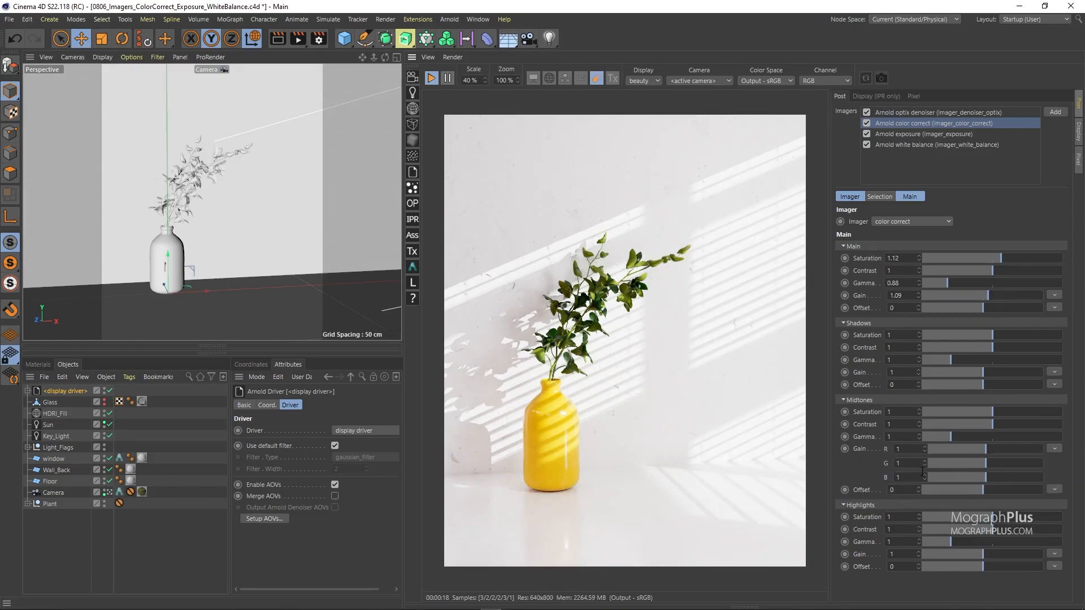
click(895, 449)
key(Tab)
key(Tab)
Try exposure values of 1 and 2 on the exposure imager
click(954, 135)
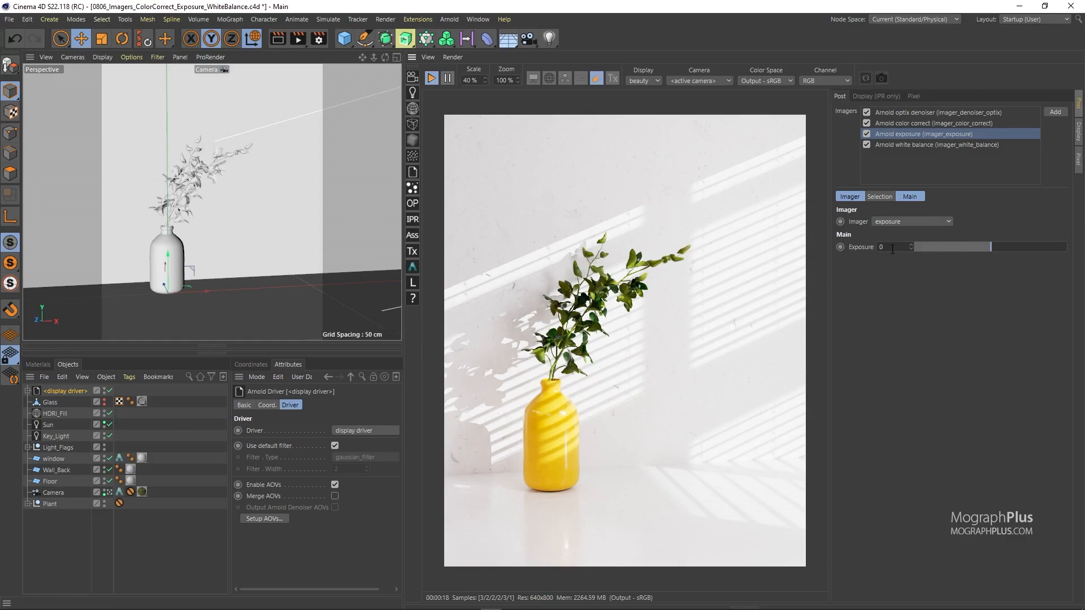
text(1)
key(Return)
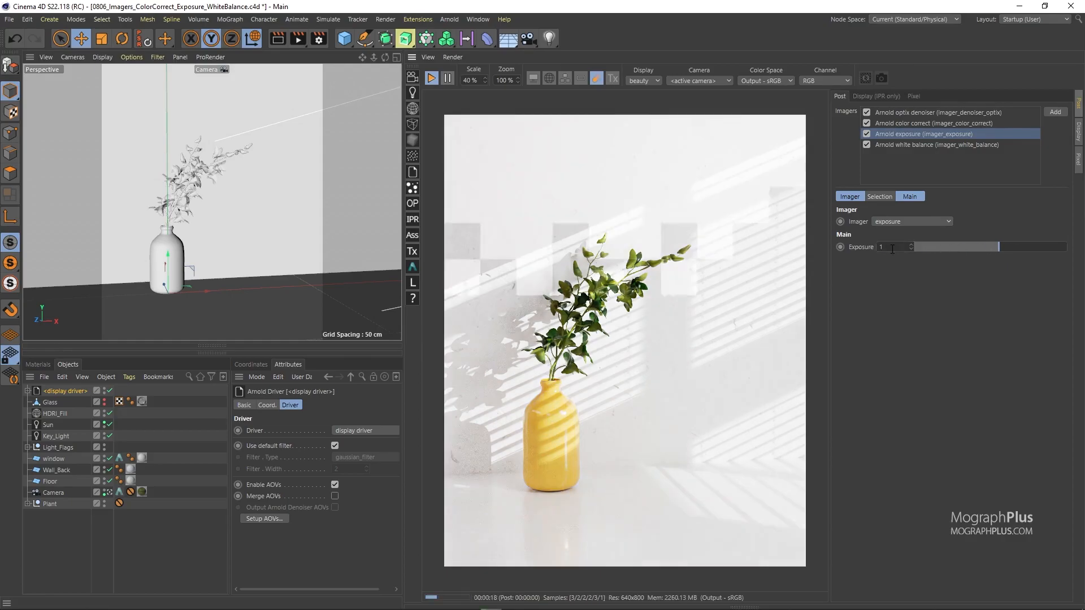
double_click(892, 247)
text(2)
key(Return)
Try an exposure of -1 on the exposure imager and reset the exposure to 0
double_click(892, 247)
text(-1)
key(Return)
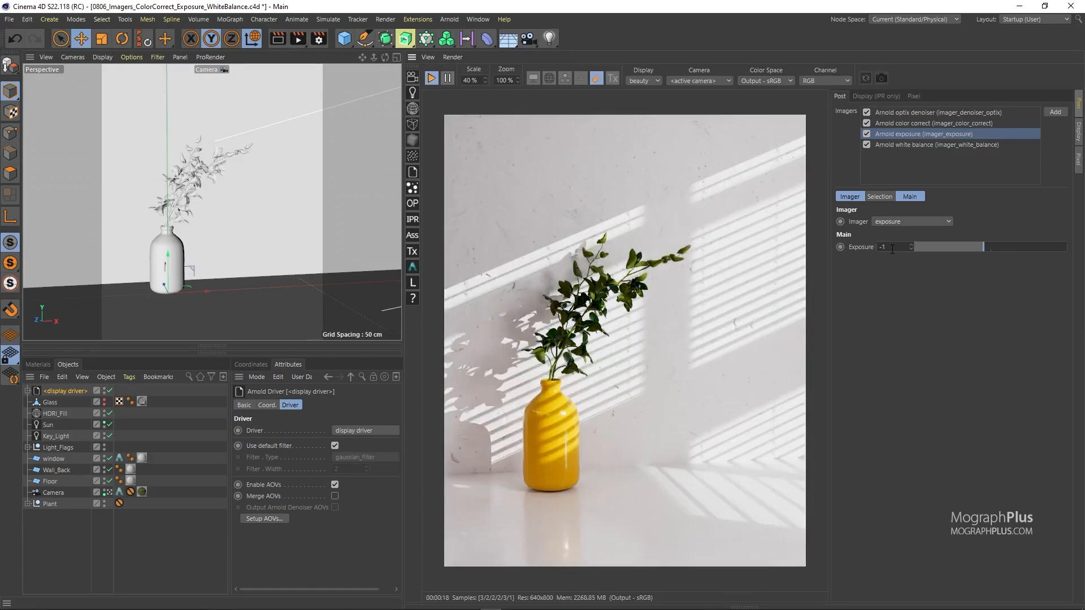
double_click(892, 247)
text(0)
key(Return)
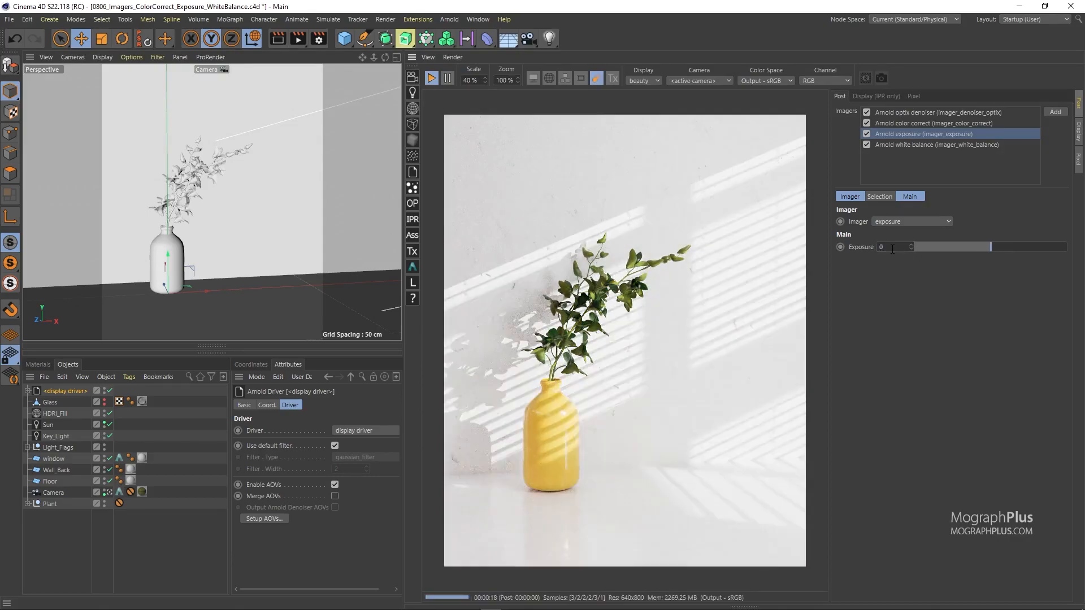
Switch the white balance imager to temperature mode, try temperatures of 14435 and 1994, and set about 13125
click(911, 146)
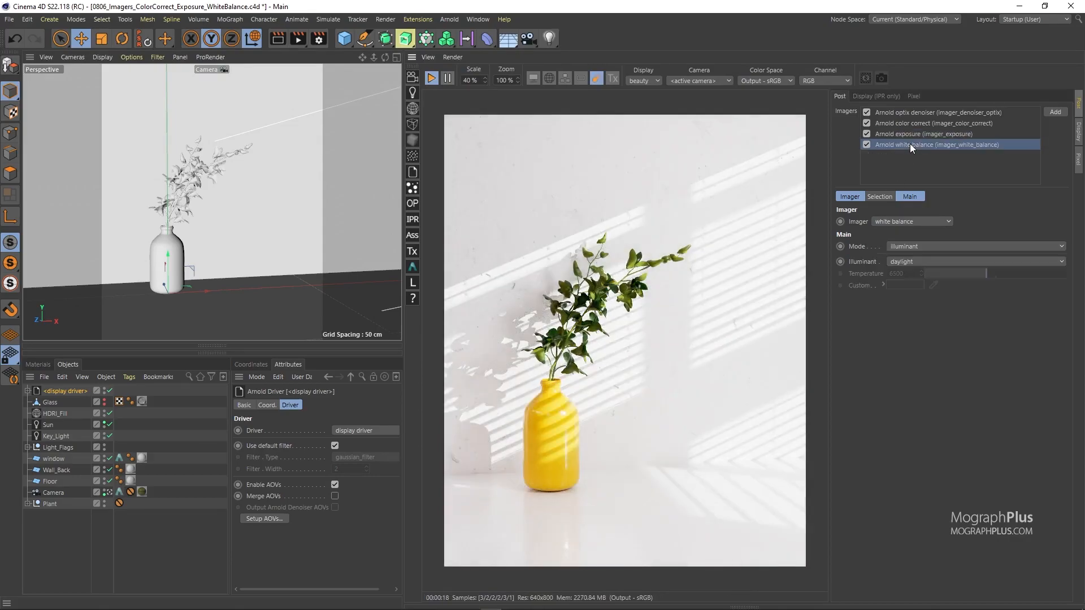
click(942, 250)
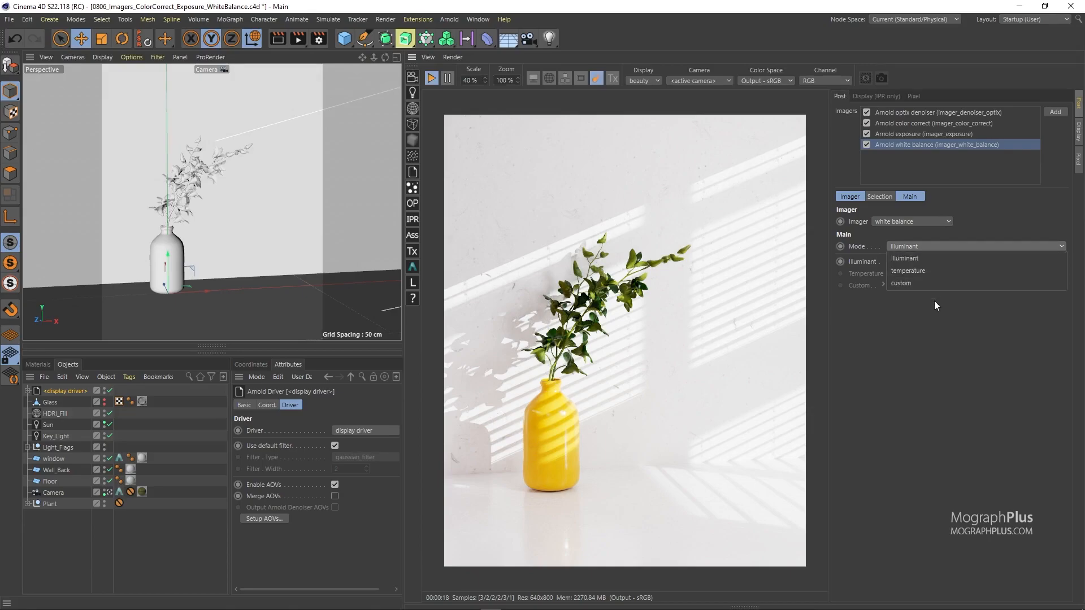
click(934, 311)
click(934, 247)
click(931, 272)
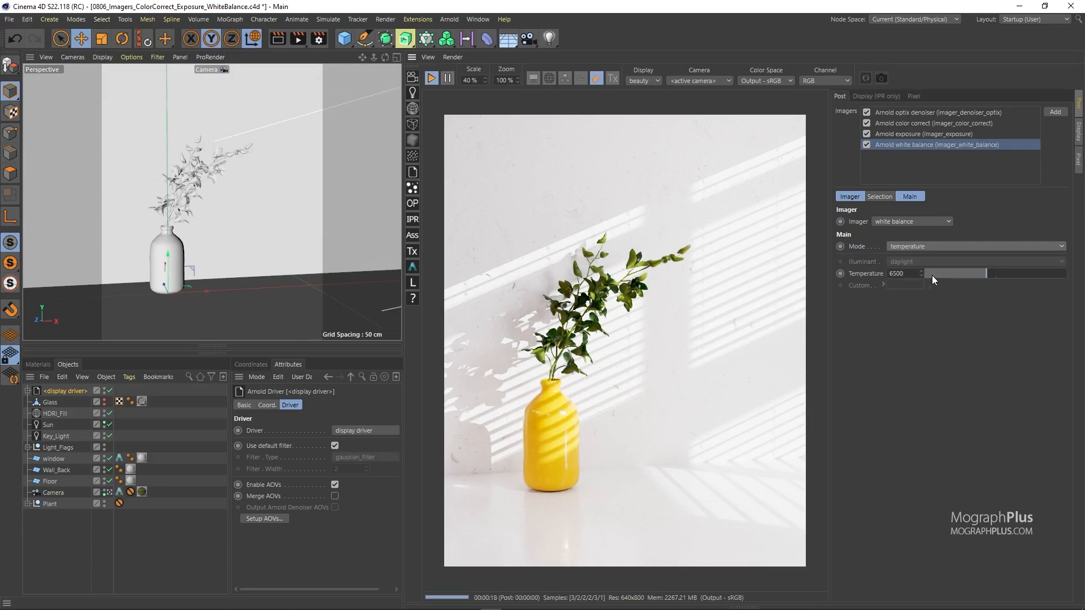
drag(964, 273, 1063, 276)
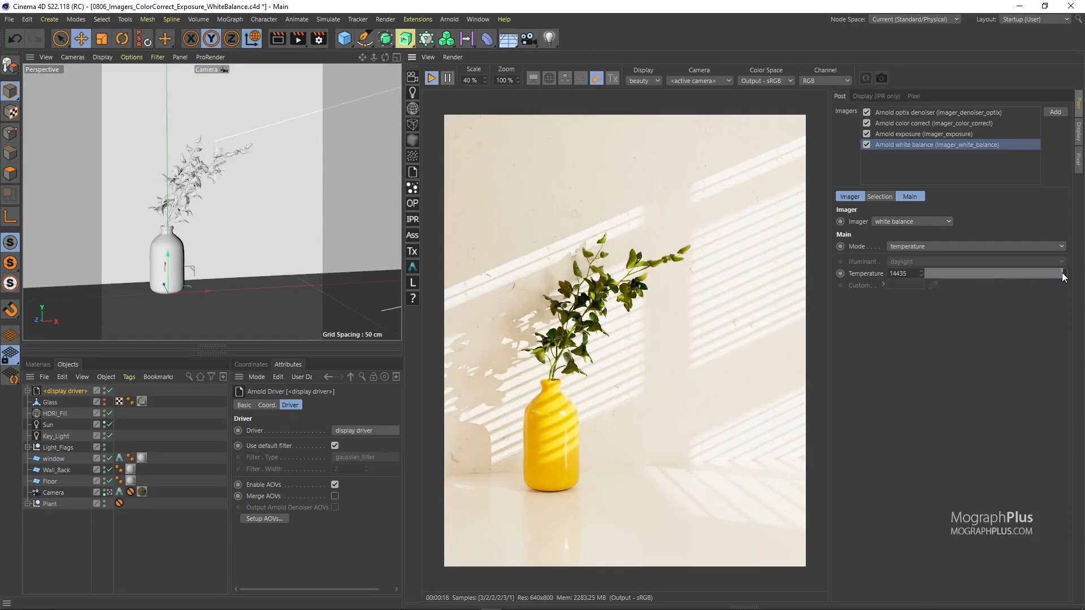
click(1041, 276)
click(944, 273)
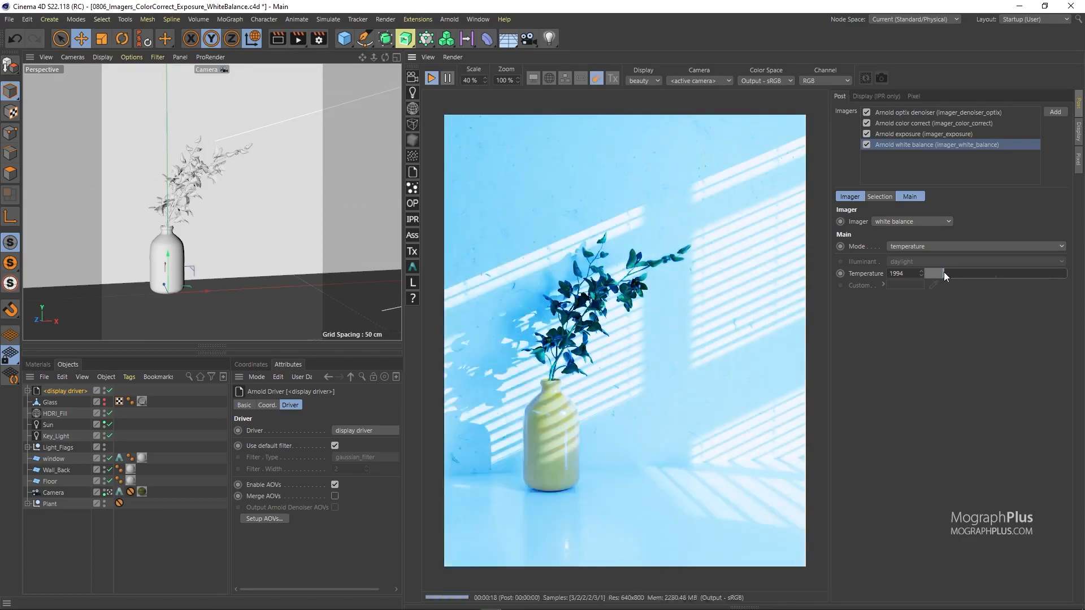
drag(1022, 274, 1050, 273)
Switch white balance to illuminant mode, try cie_f12, cie_a, incandescent and fluorescent, and choose the shade illuminant
click(965, 247)
click(952, 257)
click(947, 262)
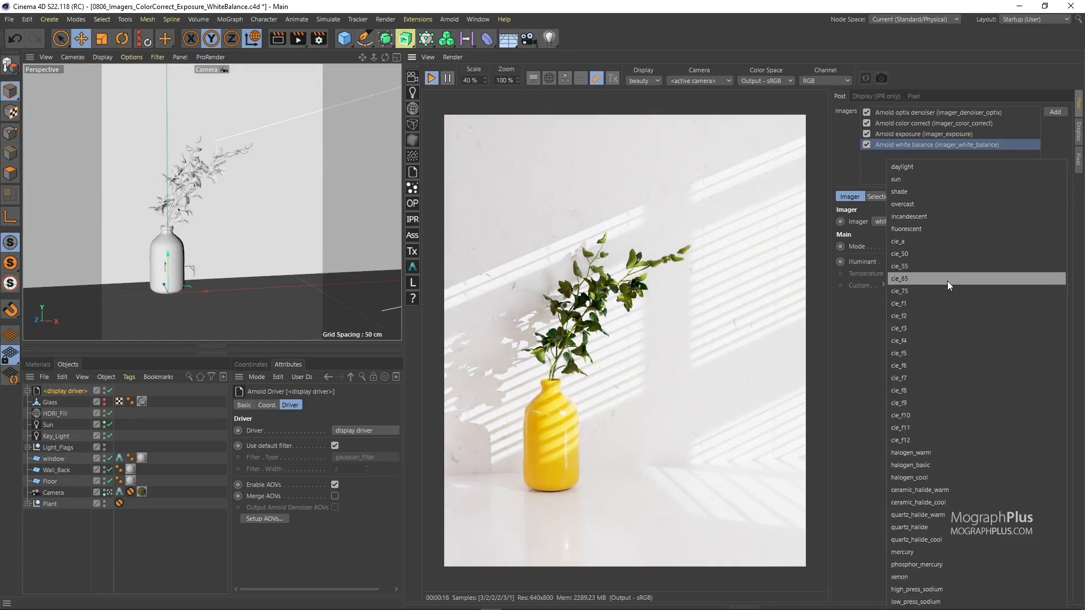
click(935, 437)
click(924, 261)
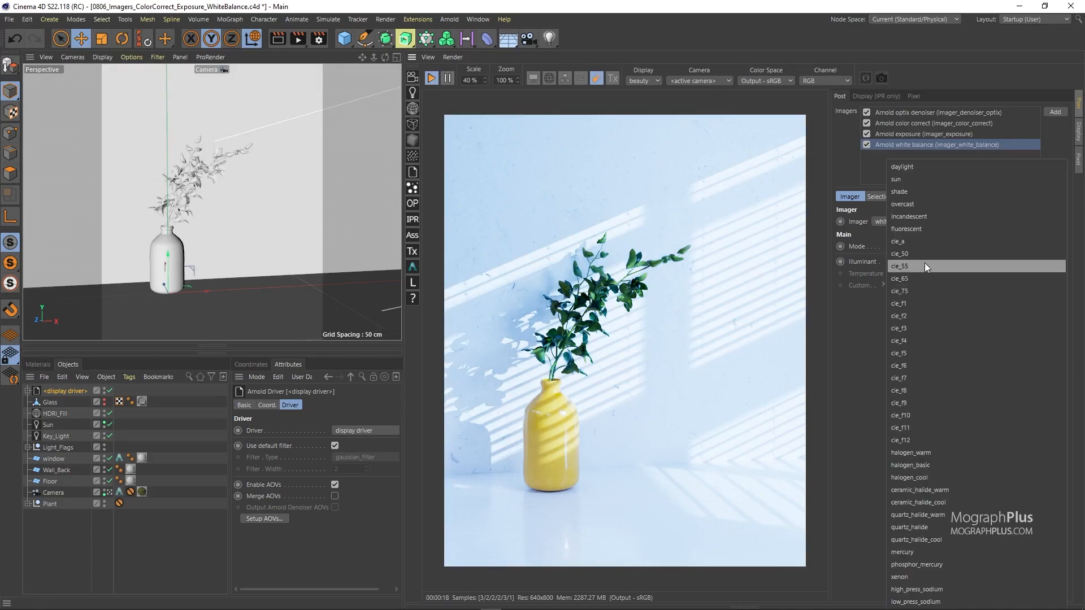
click(910, 241)
click(913, 260)
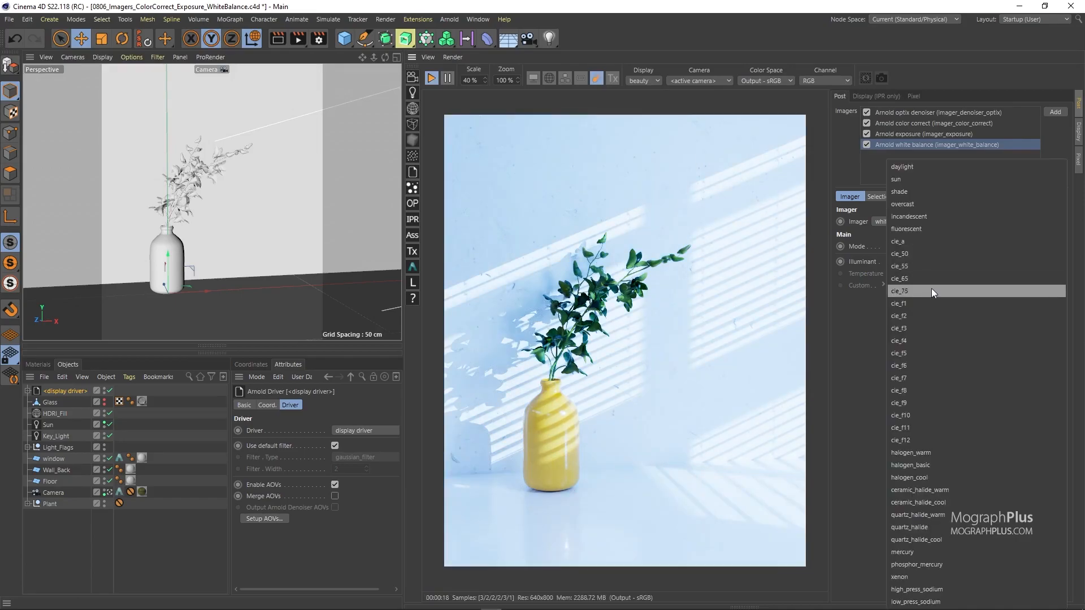
click(921, 218)
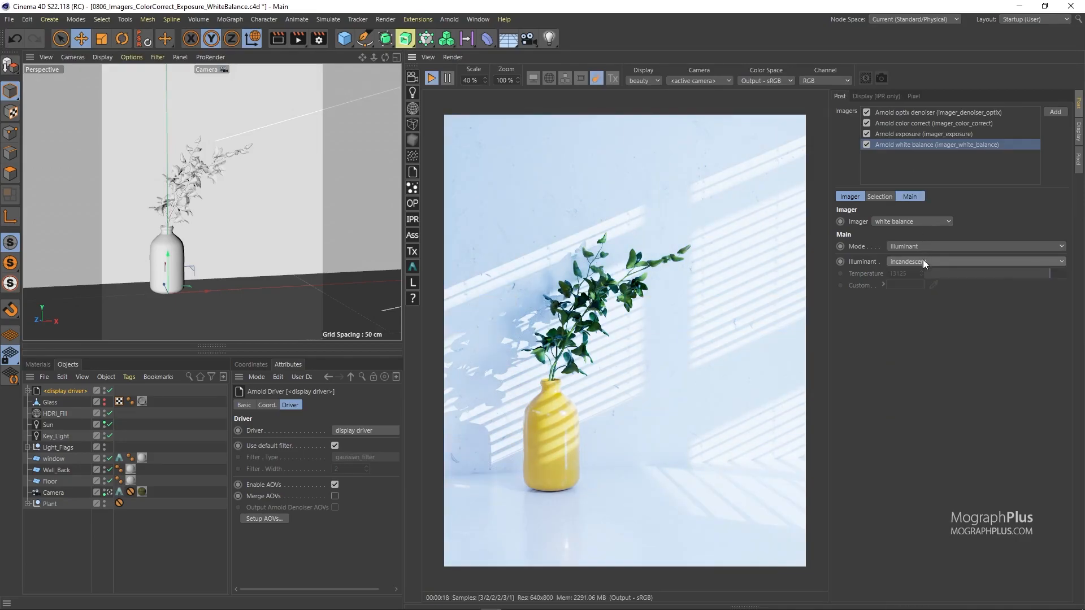
click(923, 259)
click(931, 232)
click(938, 259)
click(929, 193)
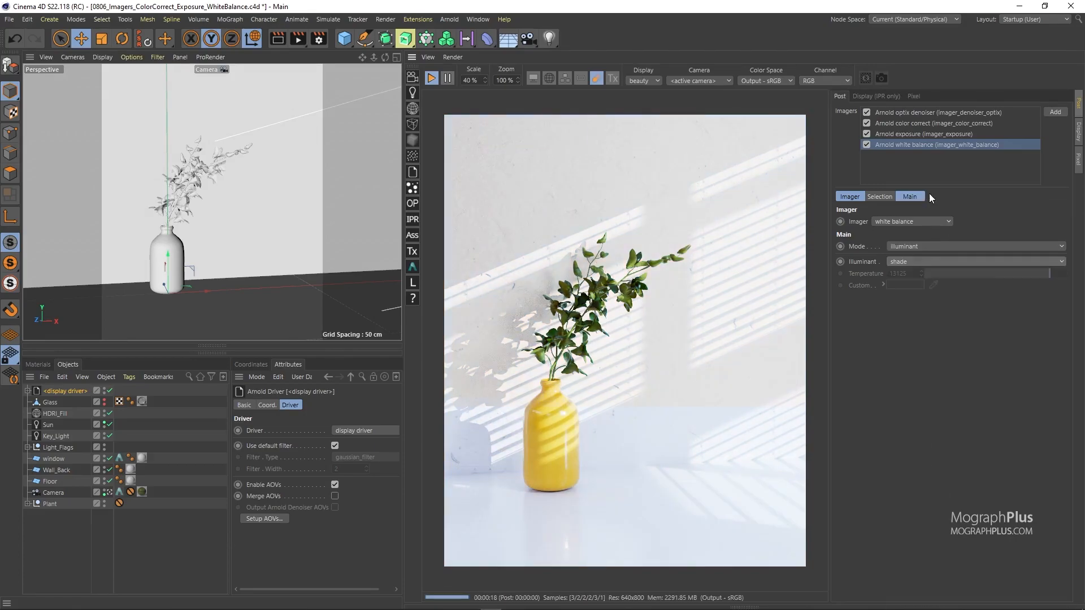
click(938, 264)
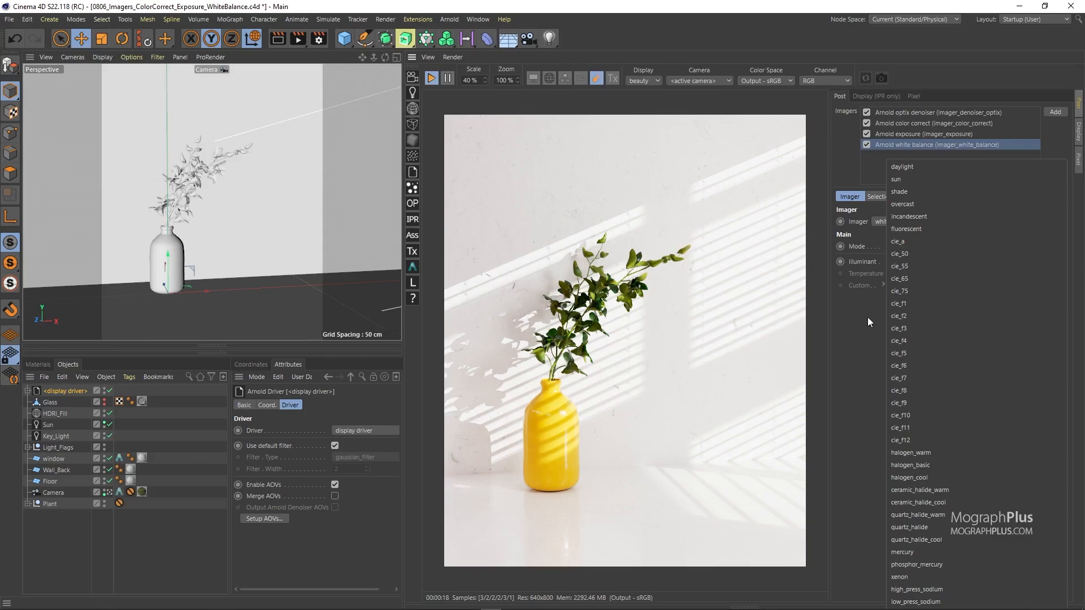
click(938, 263)
click(926, 222)
click(1018, 290)
Switch the white balance mode to custom and set the custom colour to a light red with 61% saturation
click(954, 243)
click(911, 283)
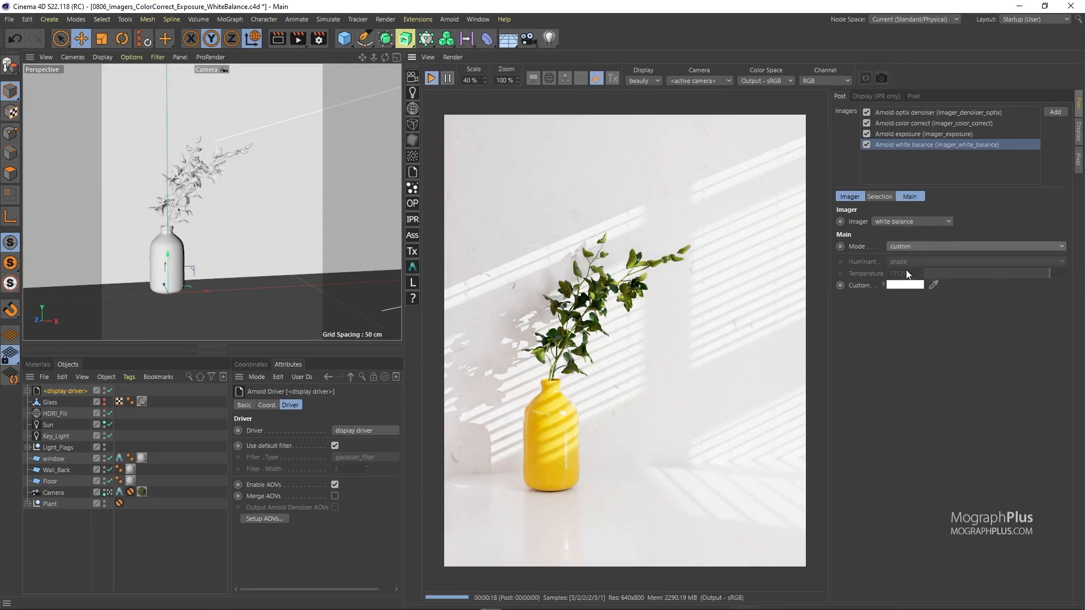
click(904, 285)
click(943, 292)
click(882, 324)
Set the custom white balance colour to light blue with hue 197° and saturation 50%
click(910, 285)
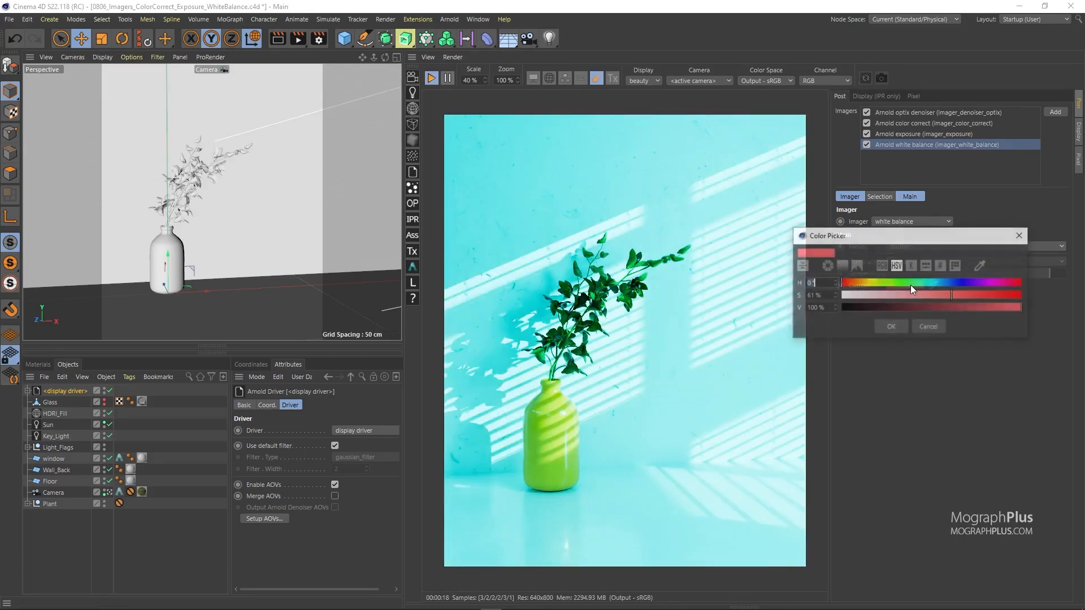
click(936, 282)
click(931, 295)
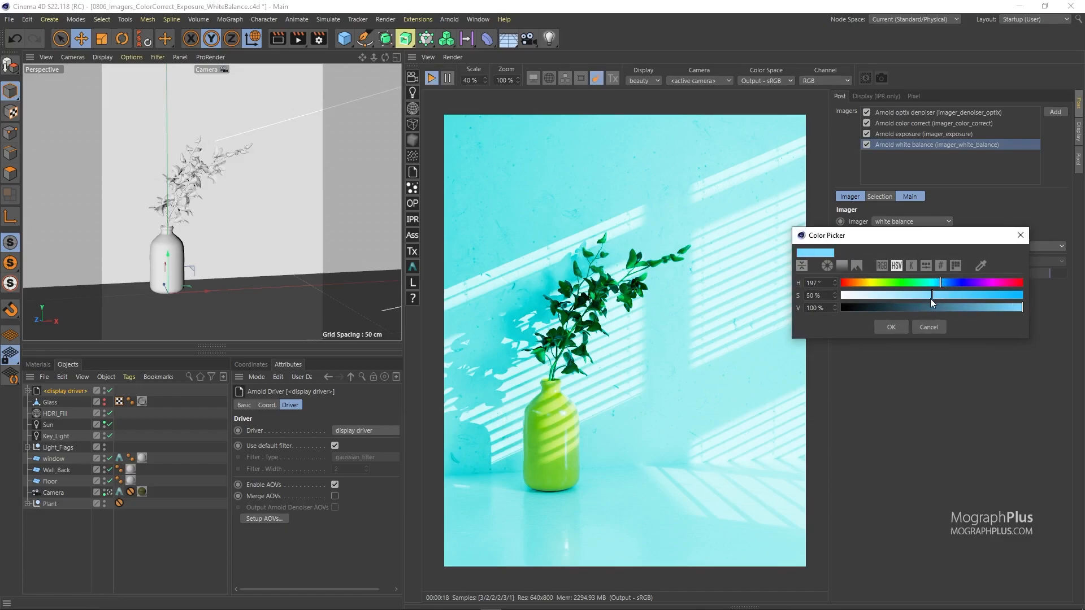
click(896, 328)
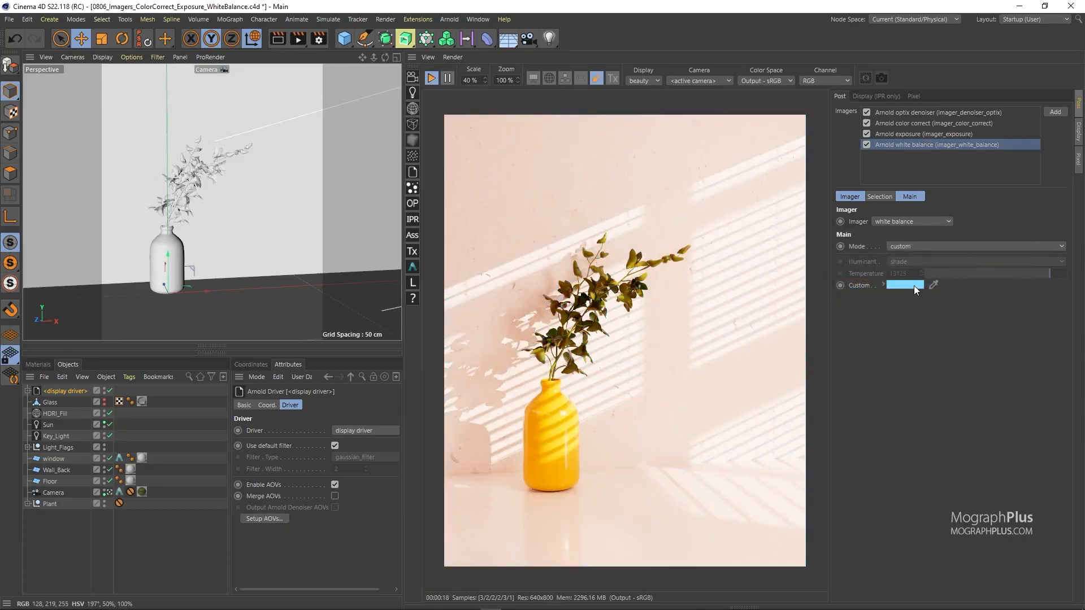
Change the custom white balance colour to a light green
click(902, 282)
click(906, 276)
click(888, 322)
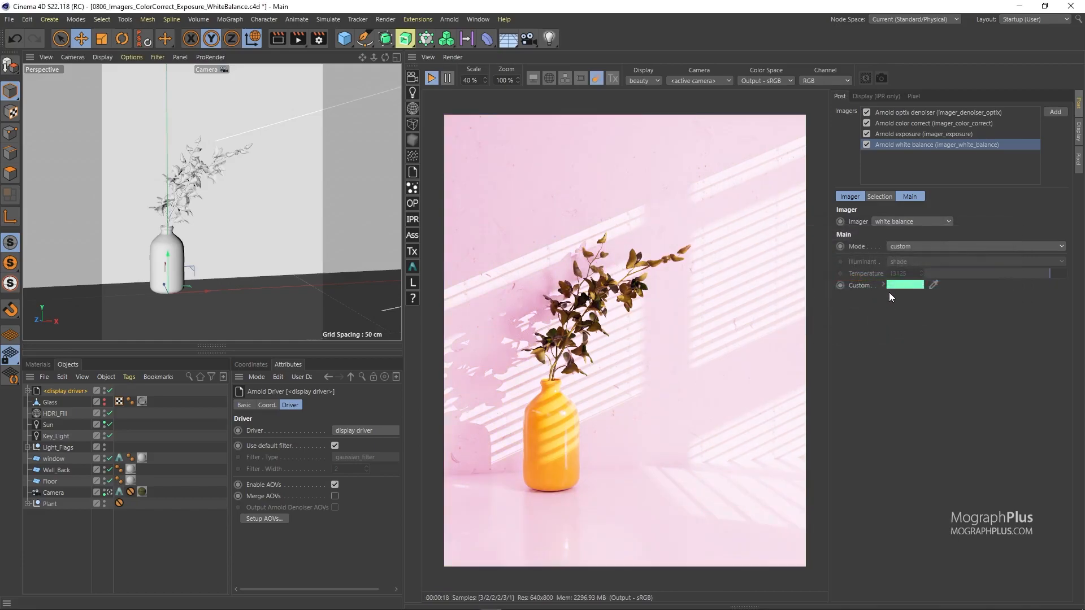
Switch the white balance imager's mode from custom to temperature
click(895, 249)
click(925, 268)
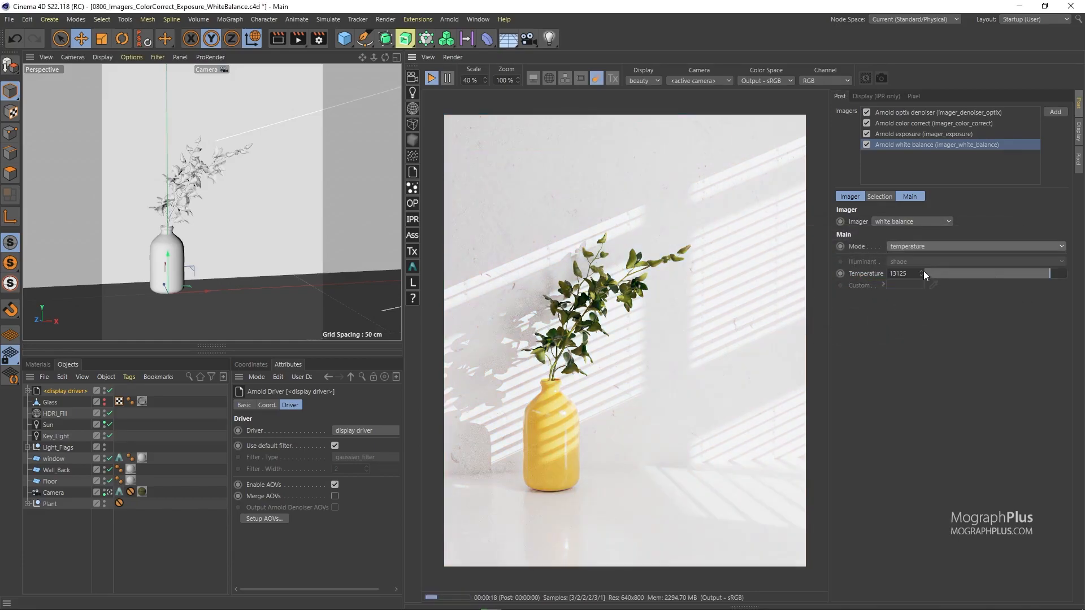
click(925, 247)
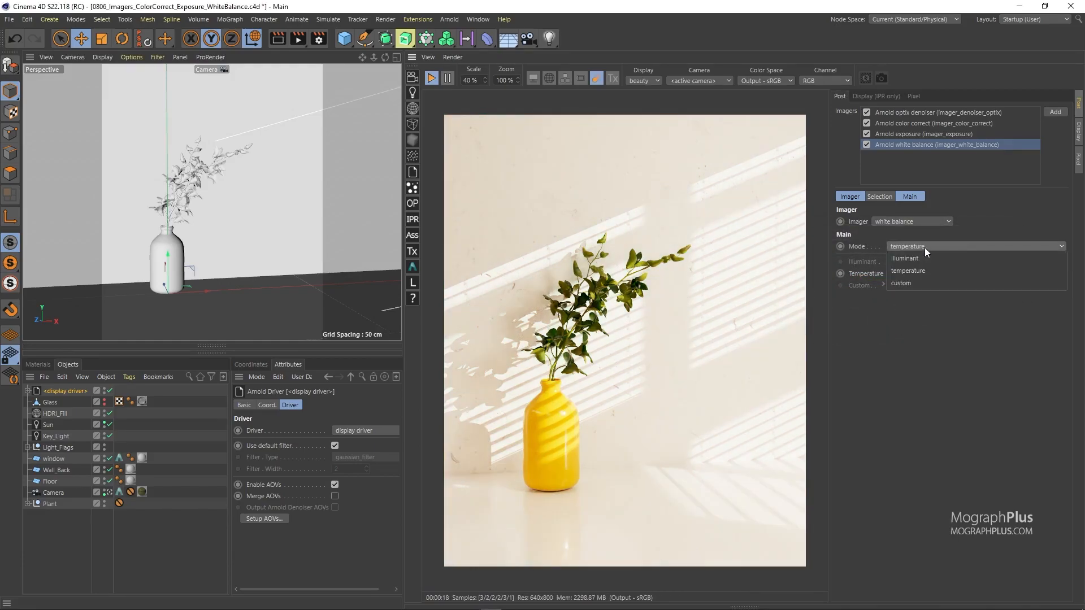
click(921, 341)
Show the selection settings for the color correct, exposure and white balance imagers together and review their render options
click(878, 196)
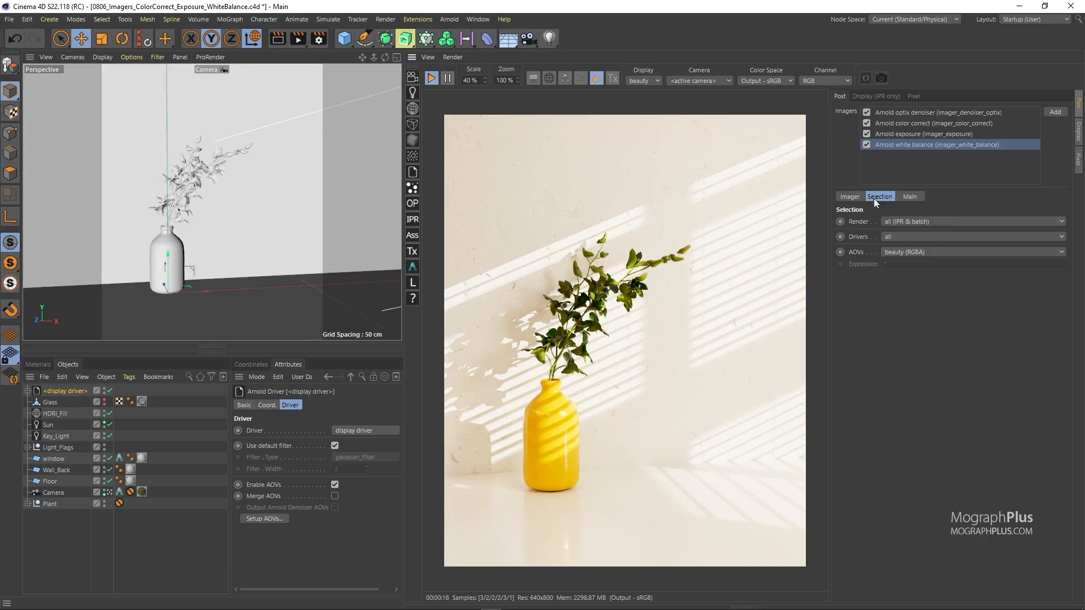
click(900, 124)
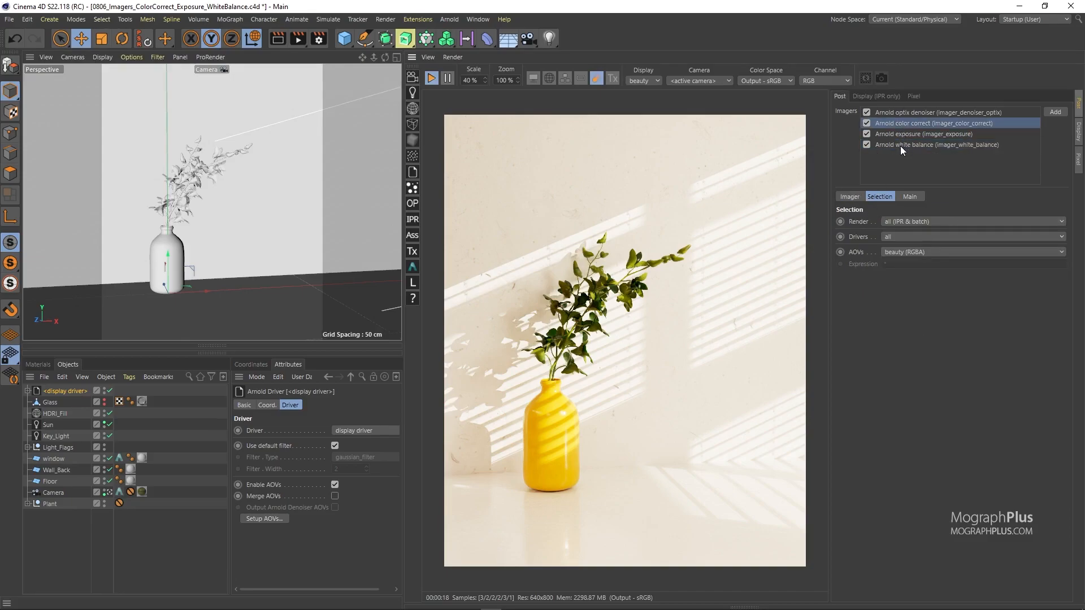
shift+click(899, 146)
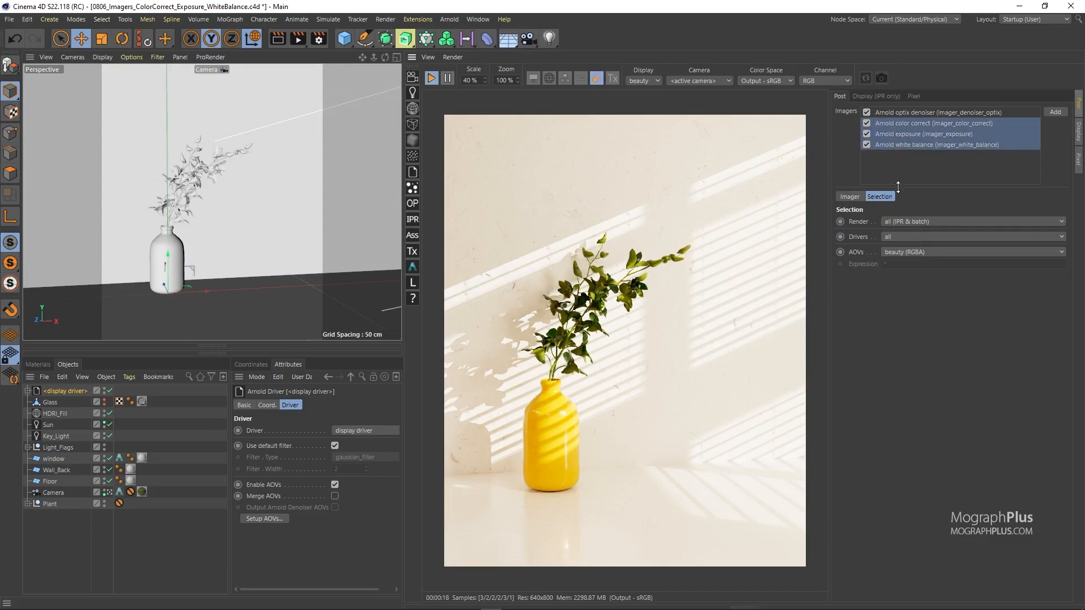
click(886, 221)
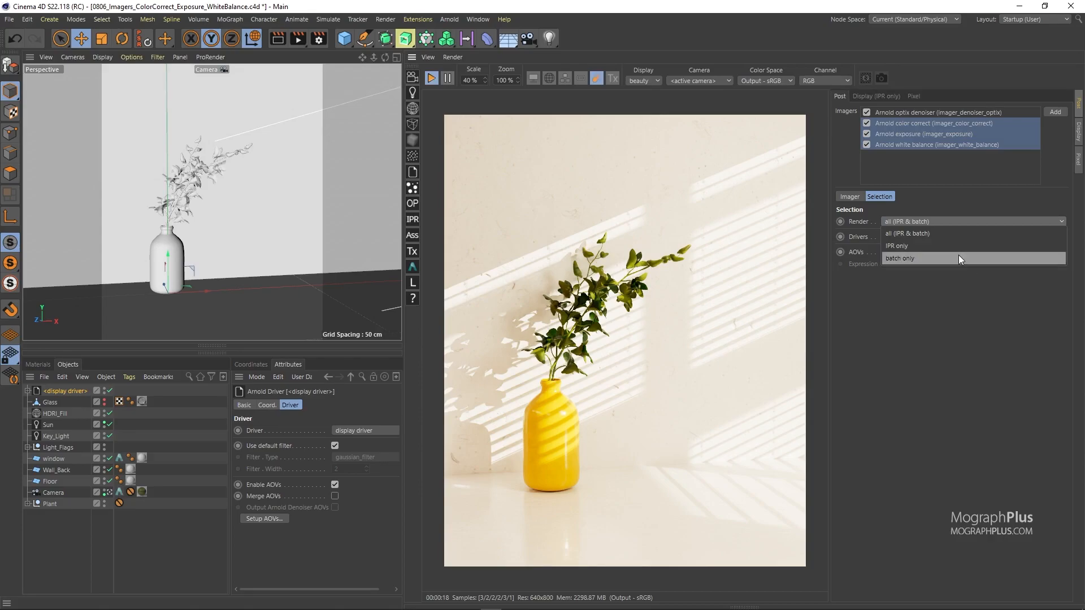
click(958, 287)
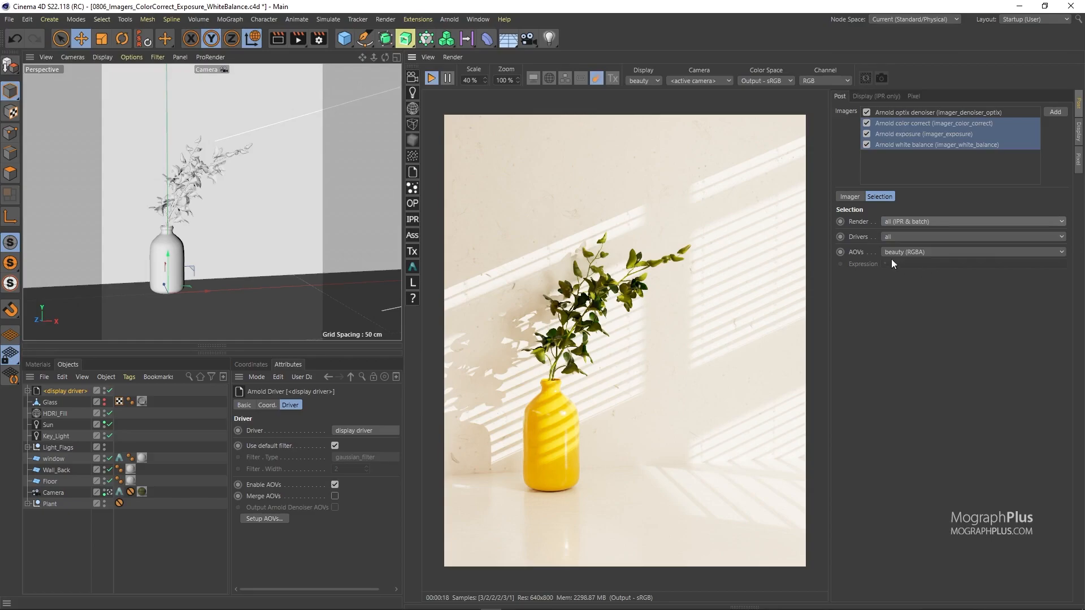
Try limiting the three selected imagers to selected drivers, and return the drivers option to all
click(896, 238)
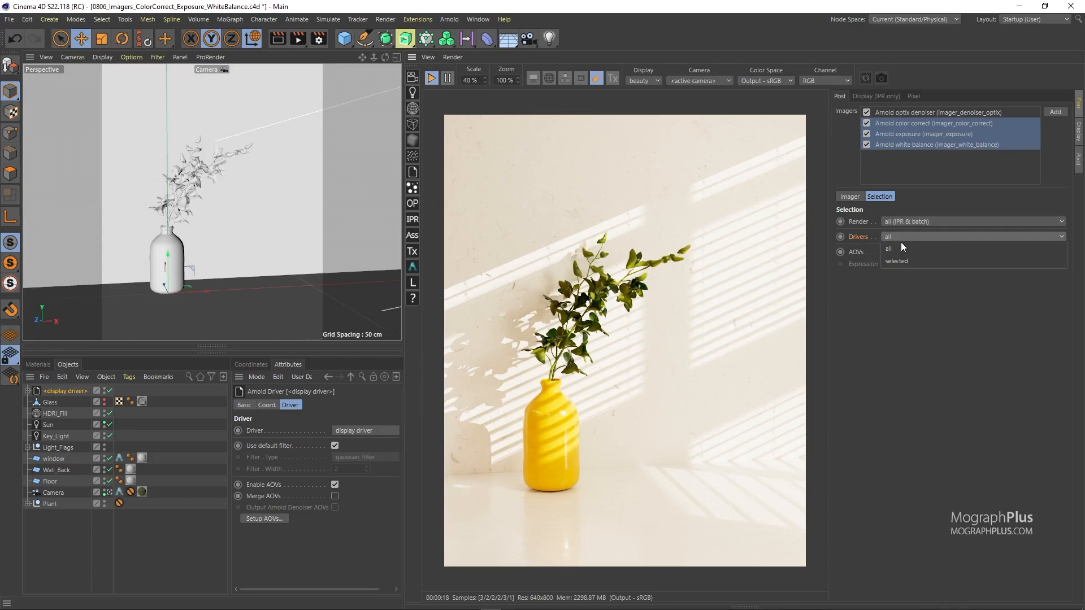
click(910, 260)
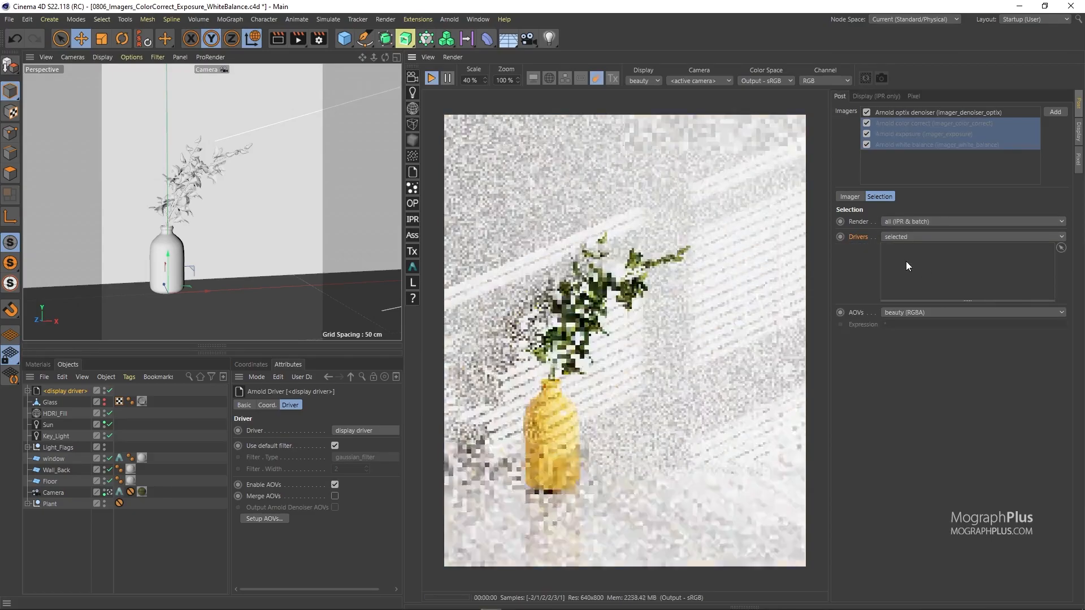
click(896, 236)
click(898, 246)
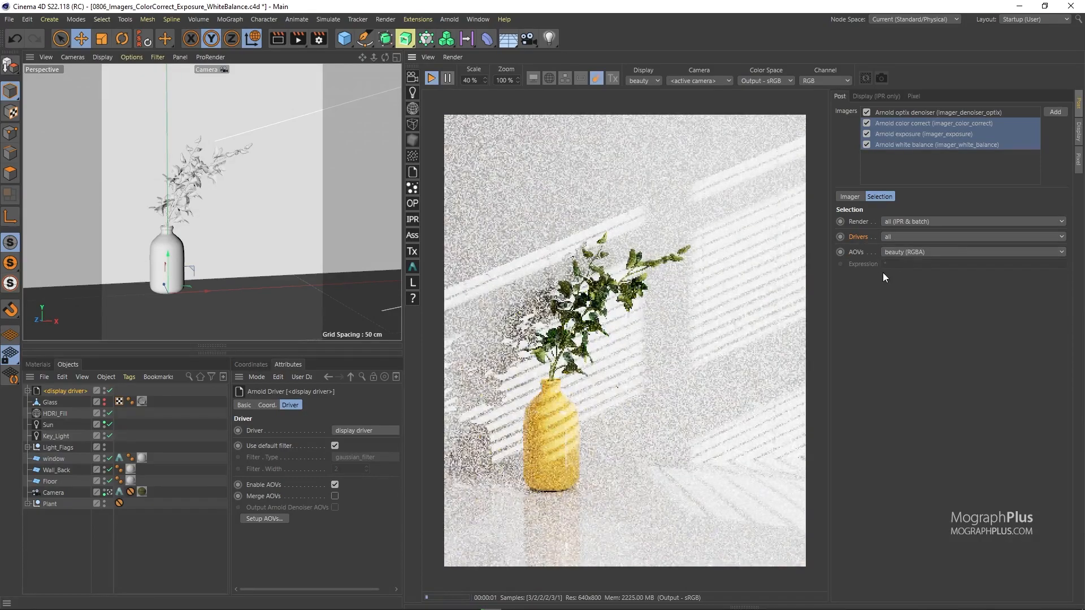
Select only the color correct imager and set its AOVs option to all
click(900, 122)
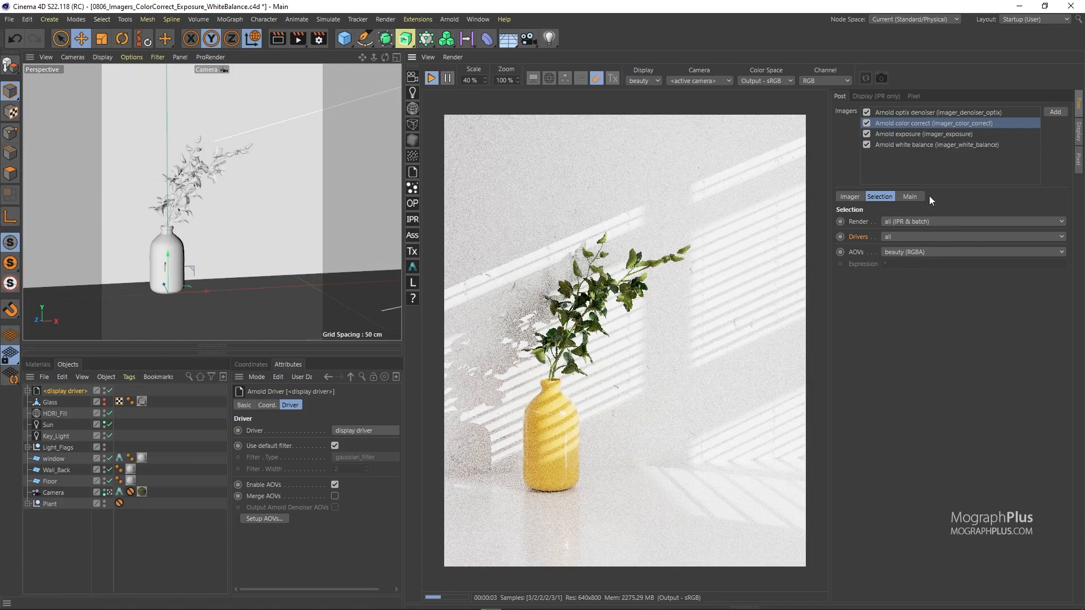
click(896, 252)
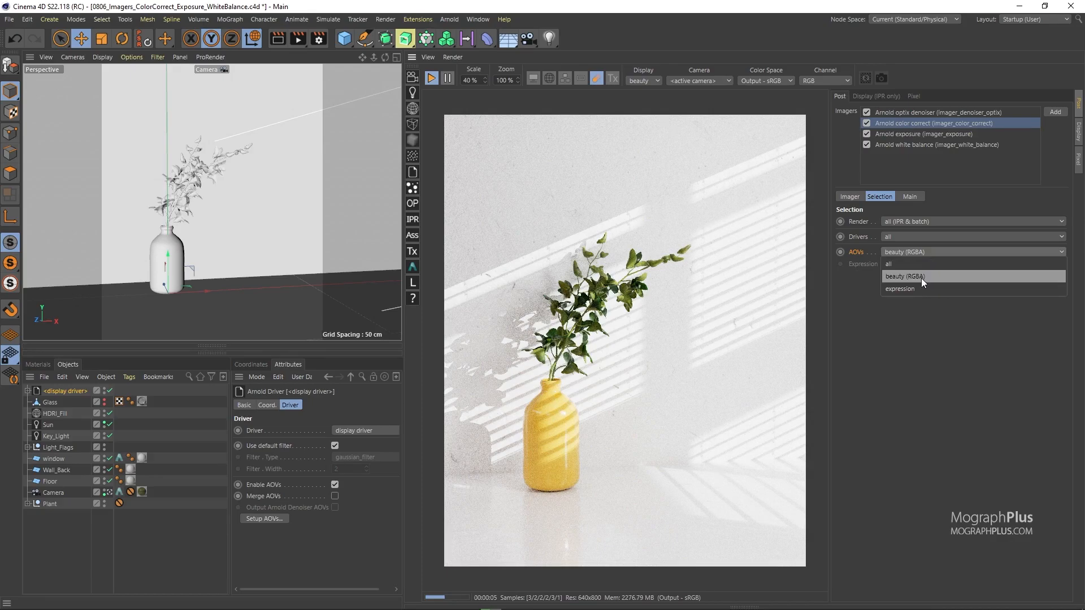
click(920, 278)
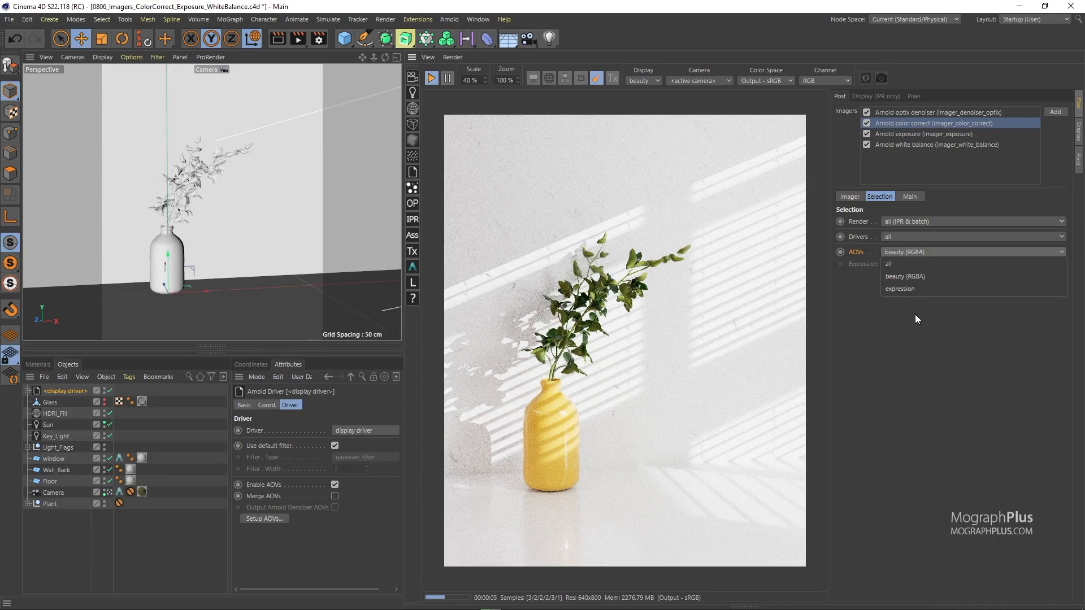
click(916, 251)
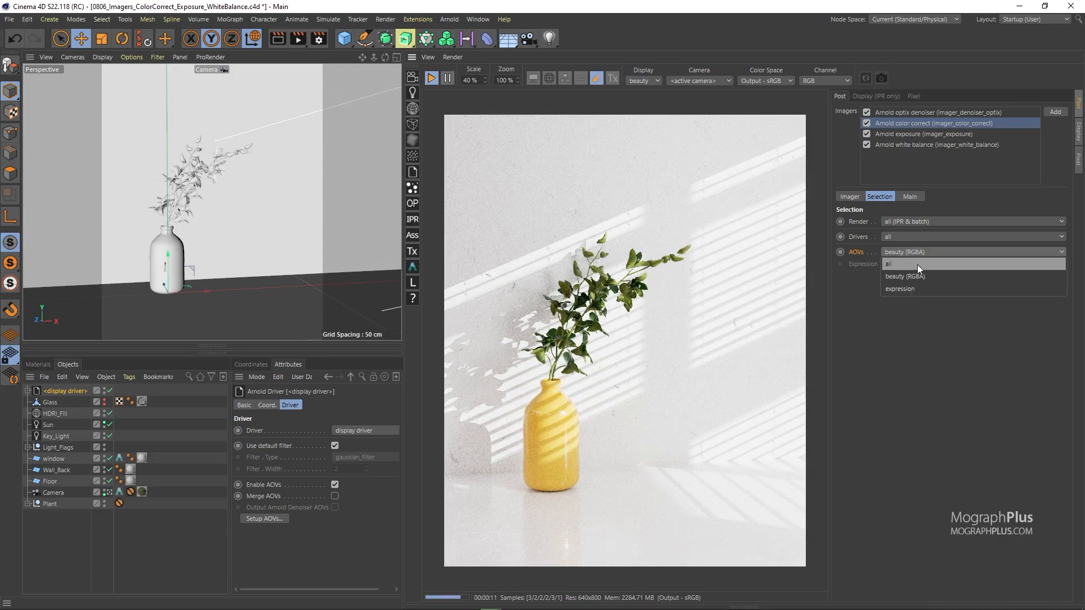
click(917, 264)
click(921, 196)
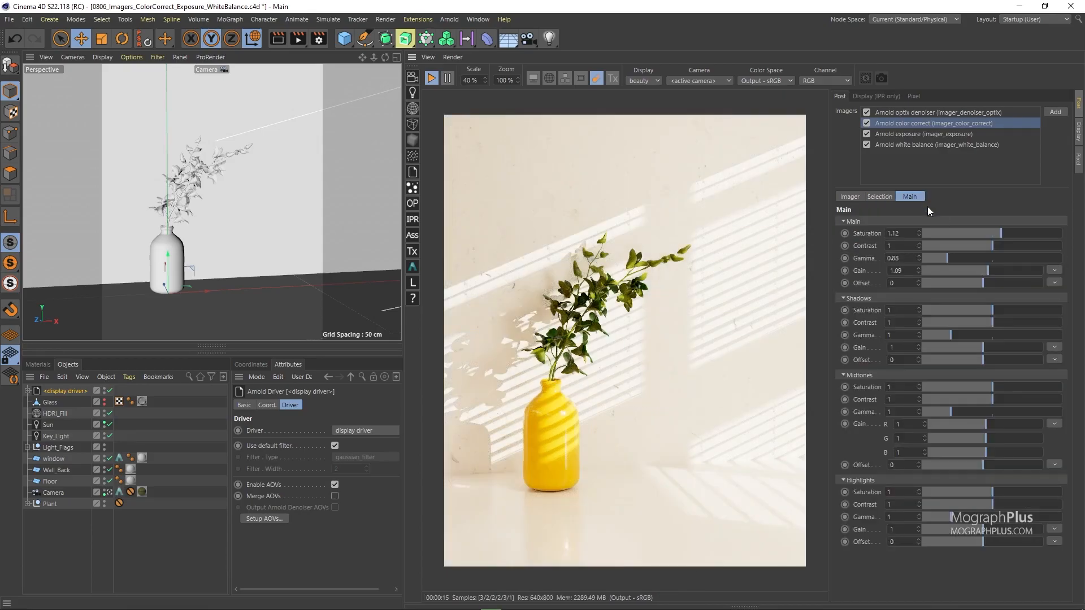
click(879, 196)
click(901, 252)
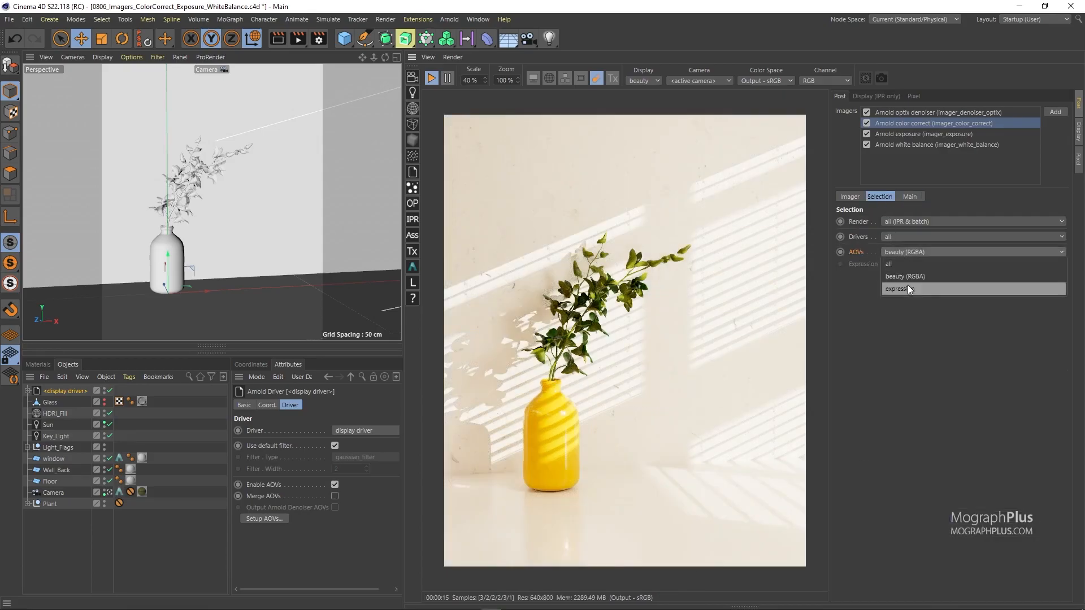
click(909, 264)
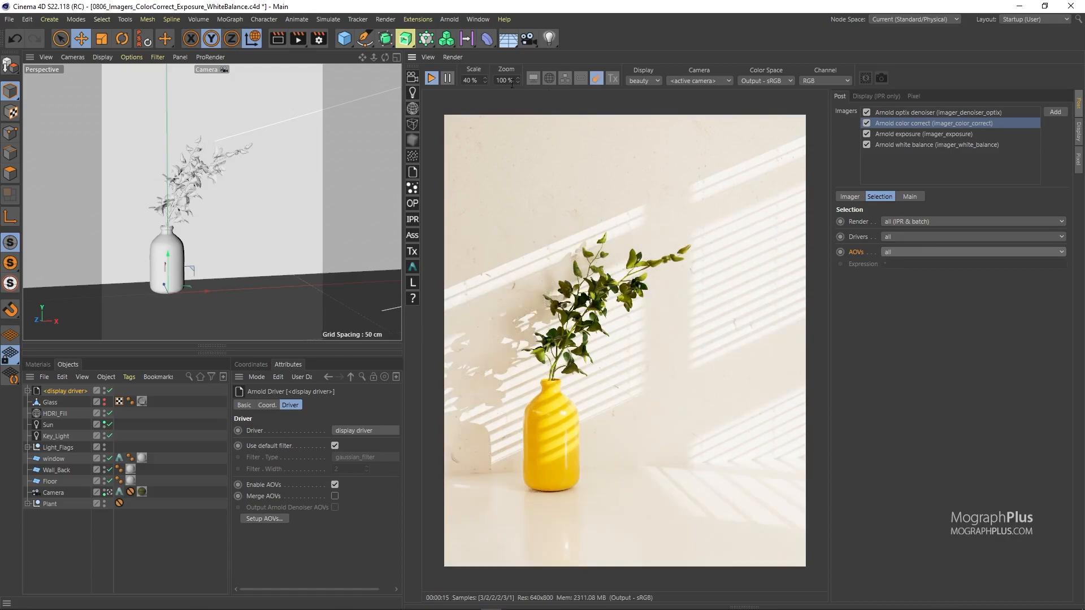
View the diffuse and specular AOVs in the render view, and return to diffuse
click(652, 82)
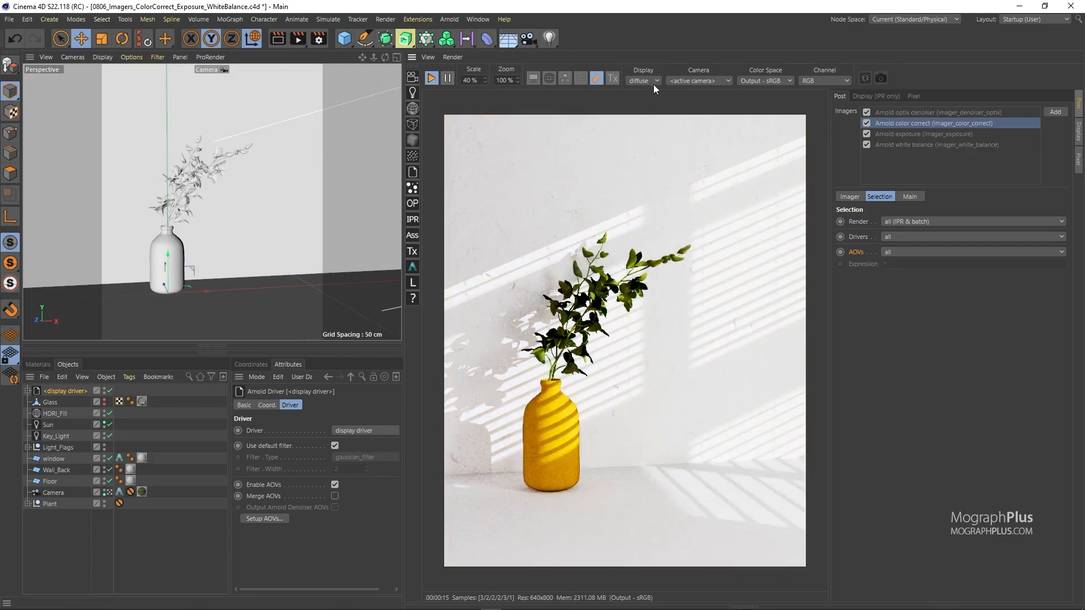
click(655, 82)
click(663, 124)
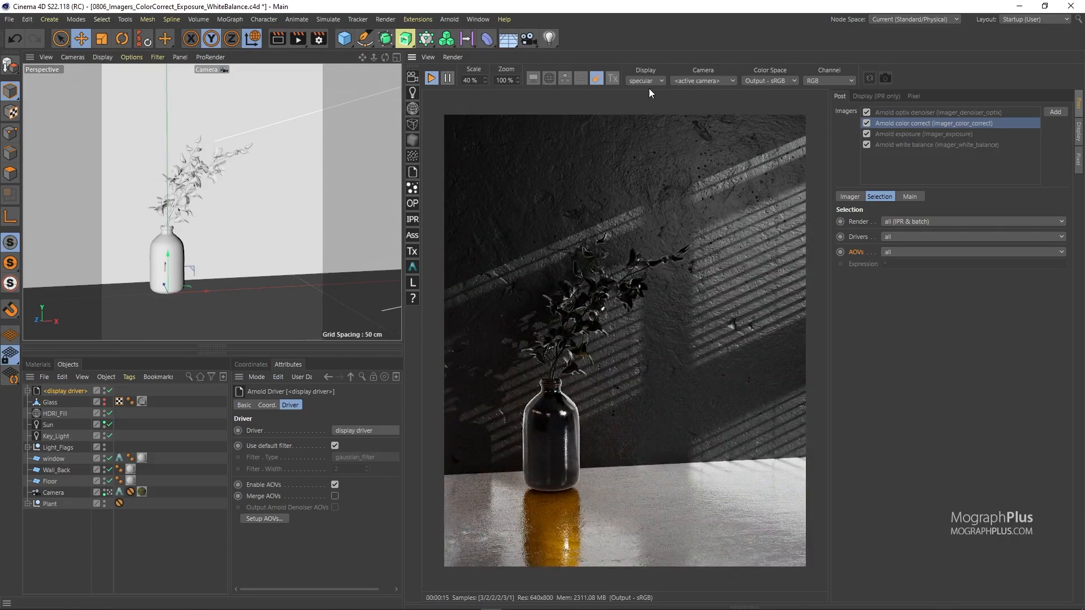
click(647, 80)
click(659, 111)
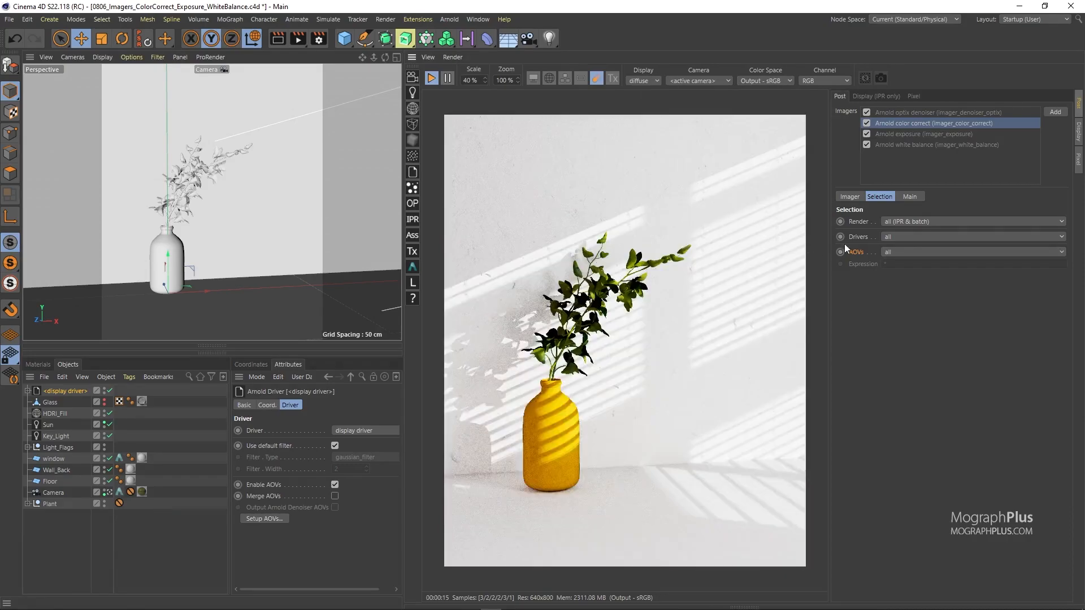
Restrict the color correct imager to the beauty (RGBA) AOV and compare the beauty and diffuse displays
click(916, 253)
click(928, 274)
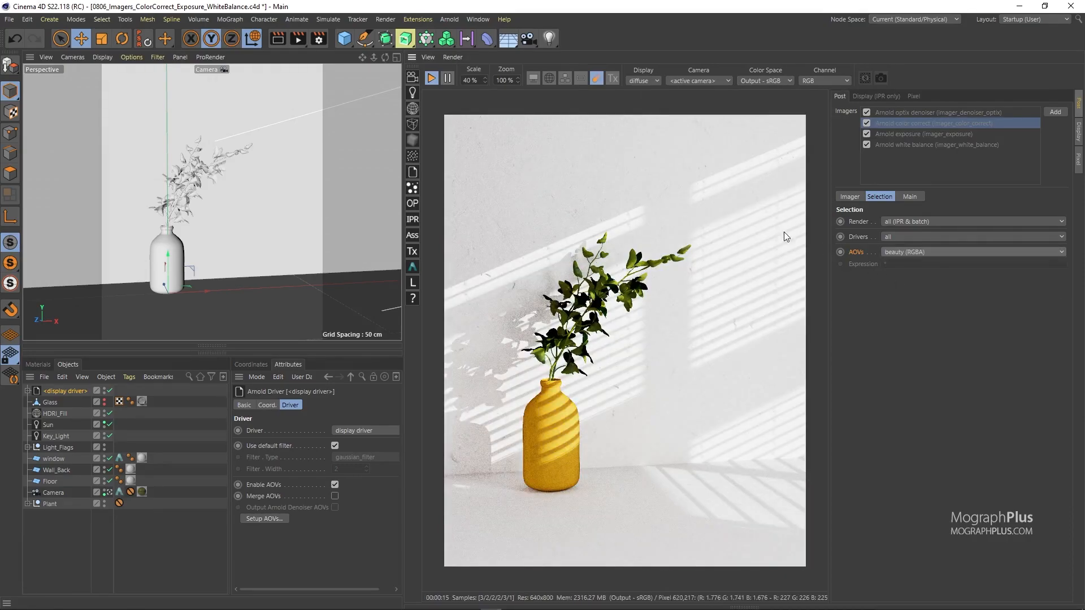
click(630, 82)
click(637, 92)
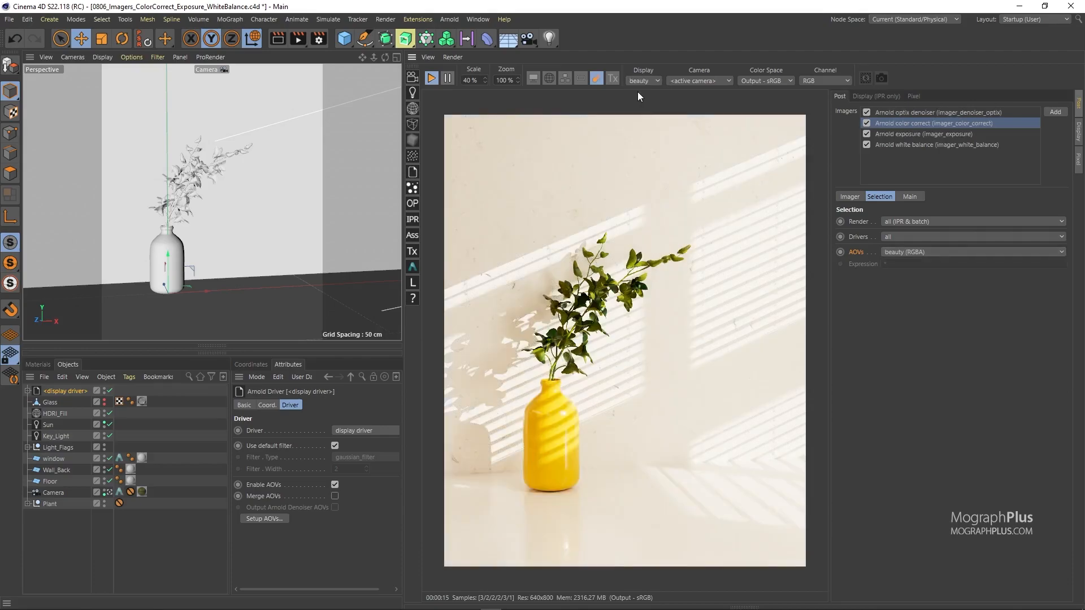
click(645, 79)
click(653, 109)
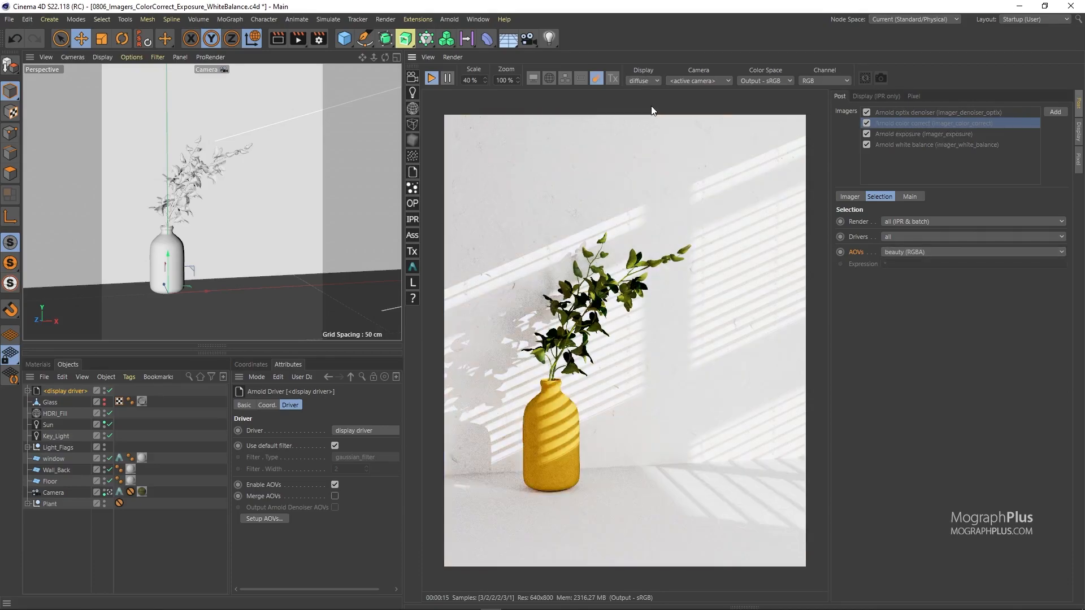